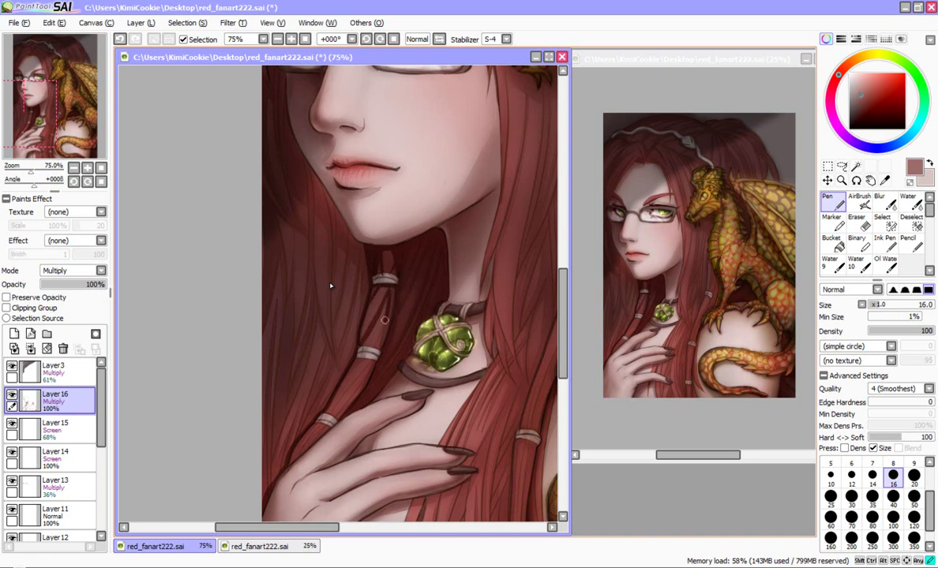
Step: Paint dark shadow strands in the hair beneath the chin and beside the thin braid on Layer 16 with the size 16 Pen
mouse_move(396, 288)
left_mouse_down()
mouse_move(378, 346)
mouse_move(359, 349)
left_mouse_up()
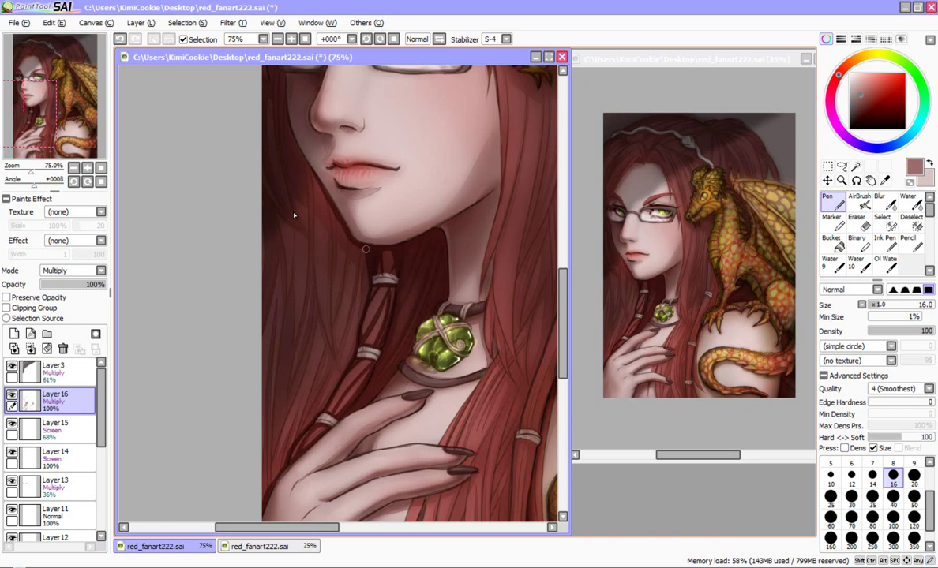
mouse_move(357, 247)
left_mouse_down()
mouse_move(350, 317)
mouse_move(299, 433)
left_mouse_up()
left_click_drag(358, 248, 354, 327)
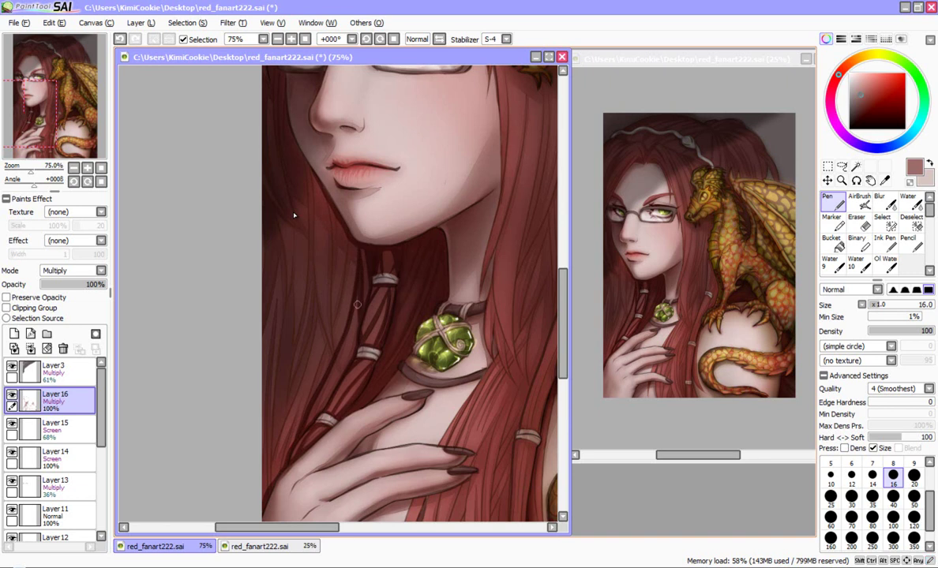
mouse_move(360, 255)
left_mouse_down()
mouse_move(365, 290)
mouse_move(352, 343)
mouse_move(311, 419)
left_mouse_up()
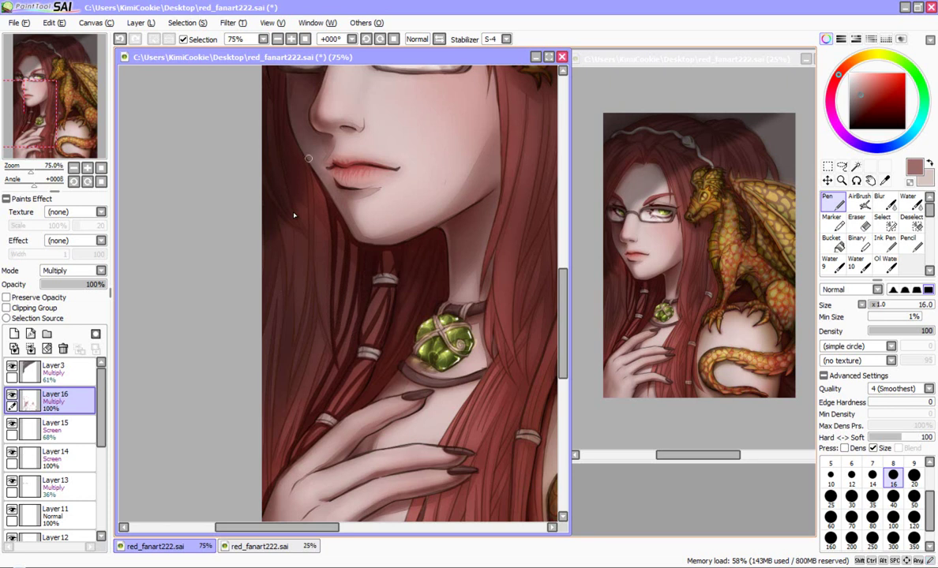
left_click_drag(312, 186, 327, 364)
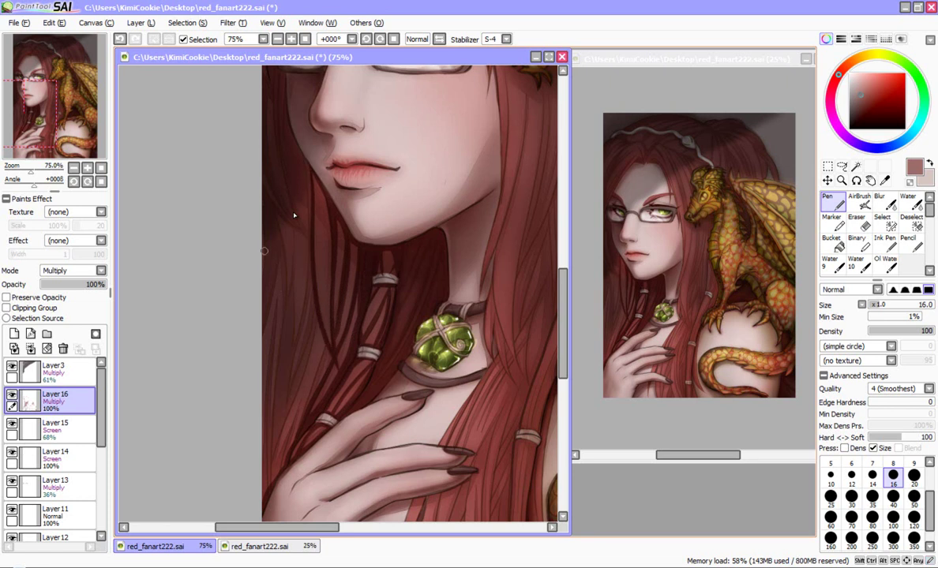
Step: Paint long dark strands through the outer hair along the canvas edge, from jaw height toward the hand, with the size 16 Pen
mouse_move(258, 191)
left_mouse_down()
mouse_move(286, 284)
mouse_move(286, 310)
left_mouse_up()
left_click_drag(296, 227, 285, 313)
left_click_drag(293, 269, 291, 357)
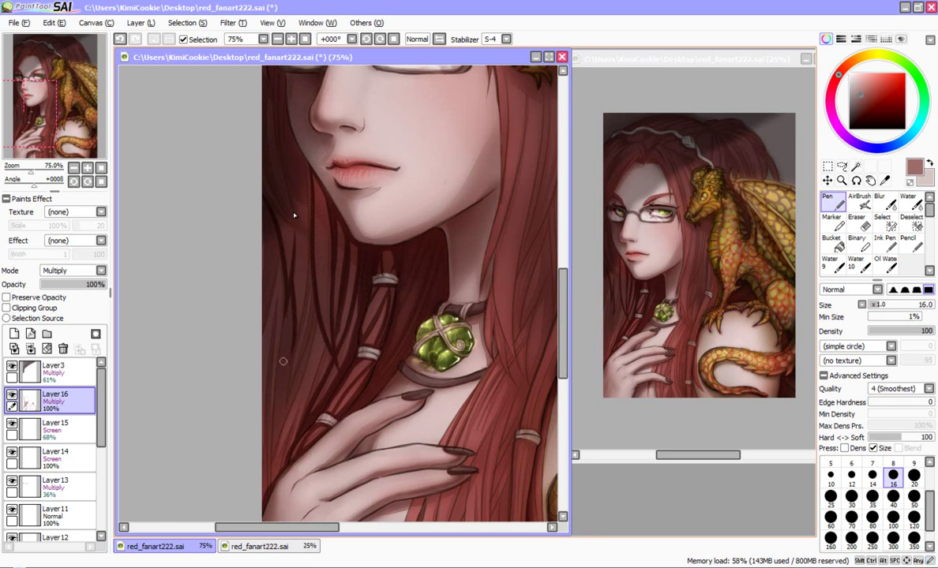
left_click_drag(312, 240, 289, 415)
left_click_drag(293, 280, 271, 353)
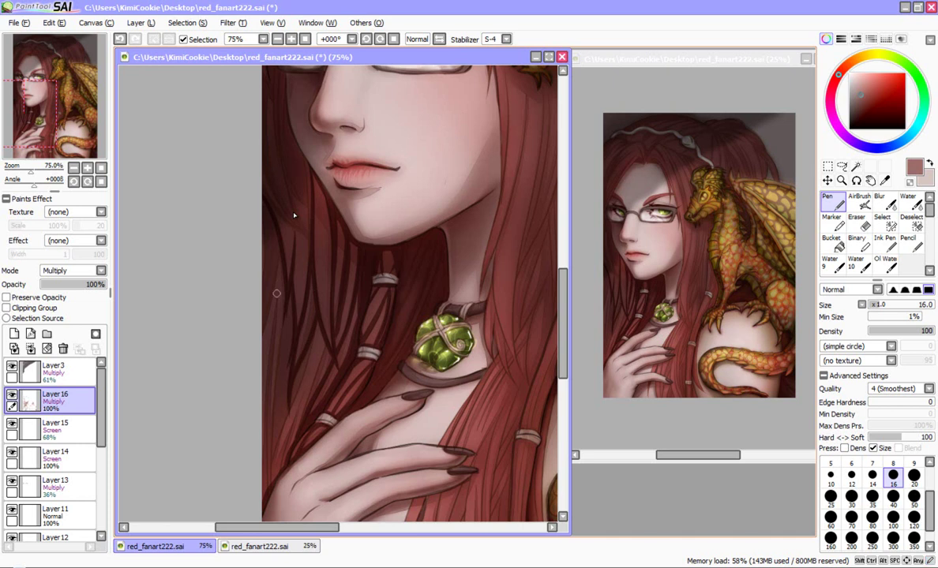
mouse_move(264, 245)
left_mouse_down()
mouse_move(277, 360)
mouse_move(266, 478)
left_mouse_up()
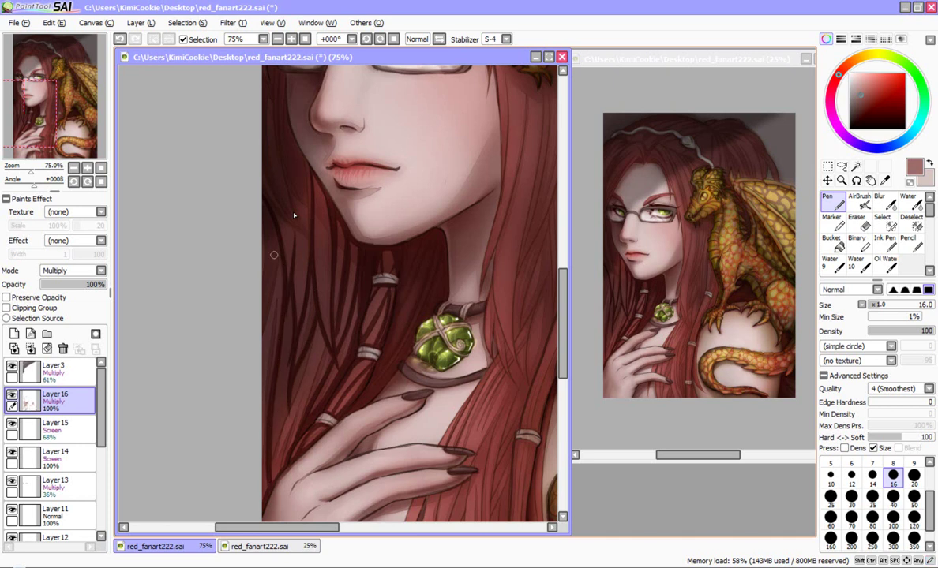
left_click_drag(265, 209, 265, 341)
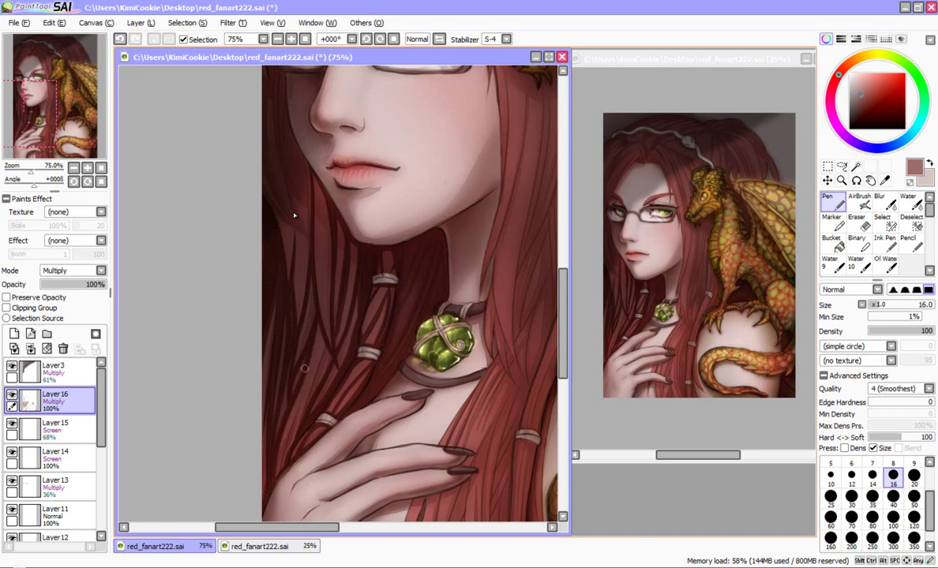
left_click_drag(295, 300, 273, 411)
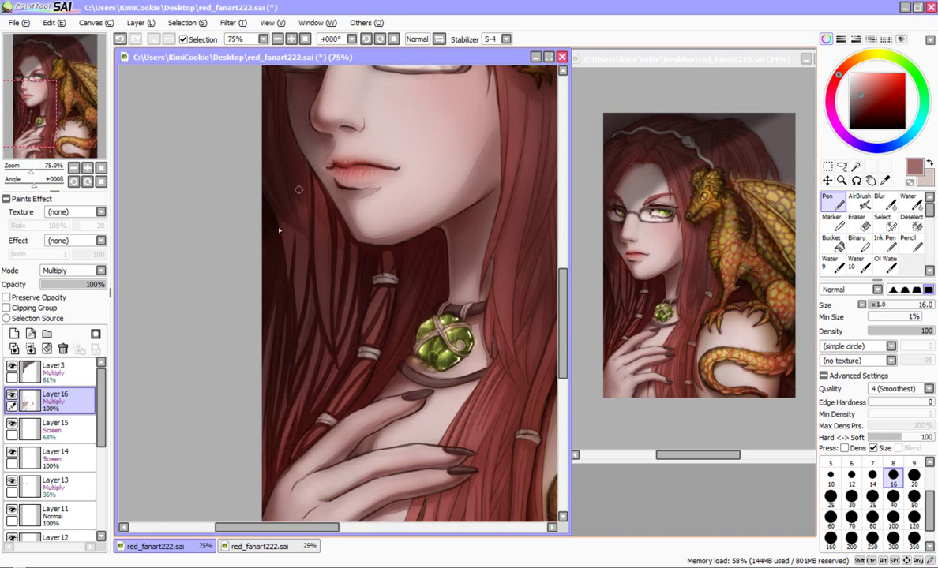
Step: Deepen the shadow strands in the hair beside the cheek, from the glasses' outer edge to below the jaw, with the size 16 Pen
left_click_drag(299, 149, 308, 230)
scroll(278, 231, "up", 5)
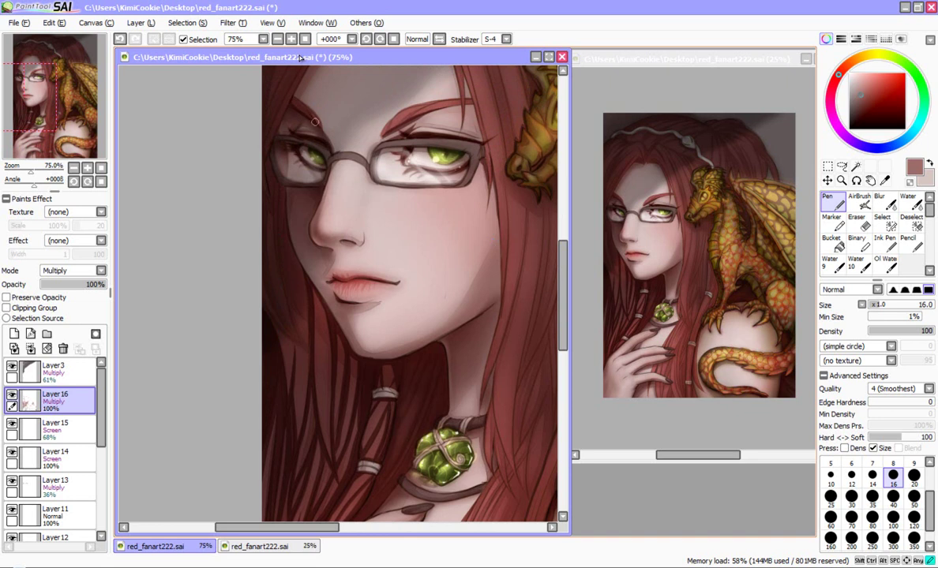
left_click_drag(292, 96, 302, 114)
left_click_drag(284, 201, 293, 254)
left_click_drag(320, 301, 322, 308)
left_click_drag(266, 164, 281, 224)
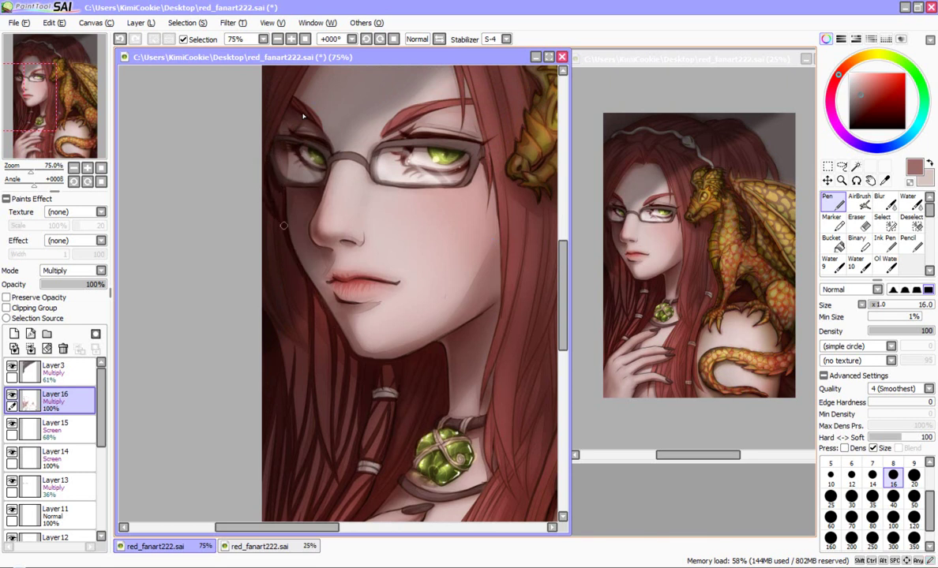
mouse_move(276, 192)
left_mouse_down()
mouse_move(278, 265)
mouse_move(304, 347)
left_mouse_up()
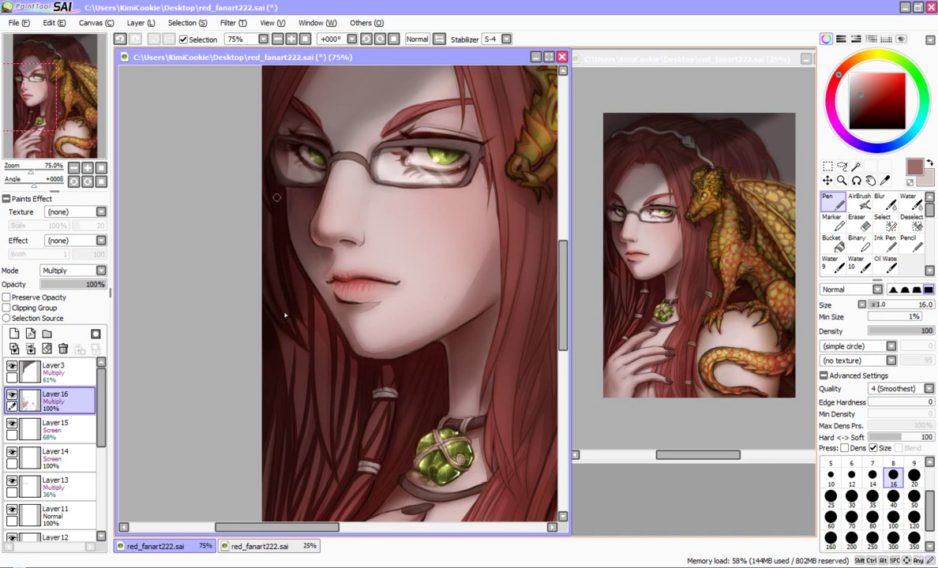
left_click_drag(263, 211, 321, 315)
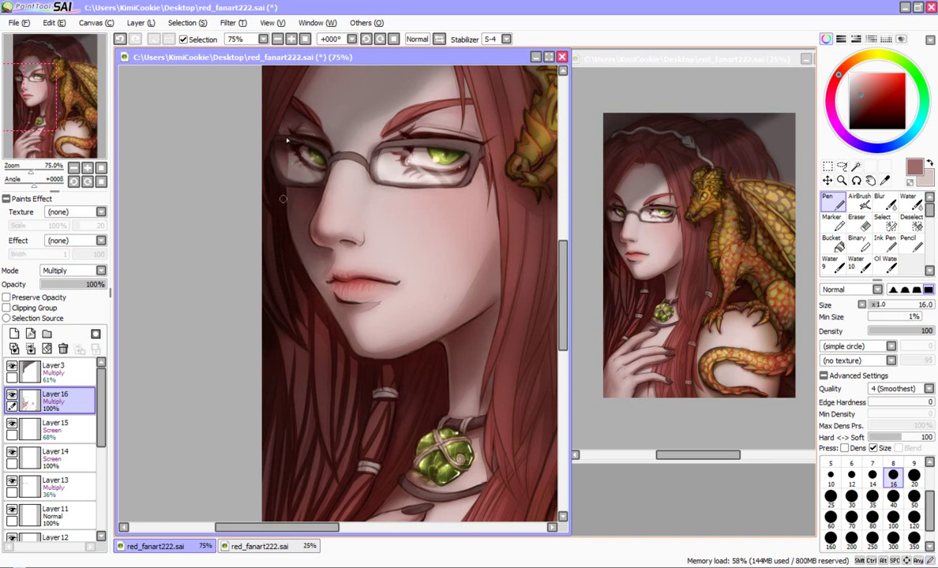
left_click_drag(274, 256, 321, 331)
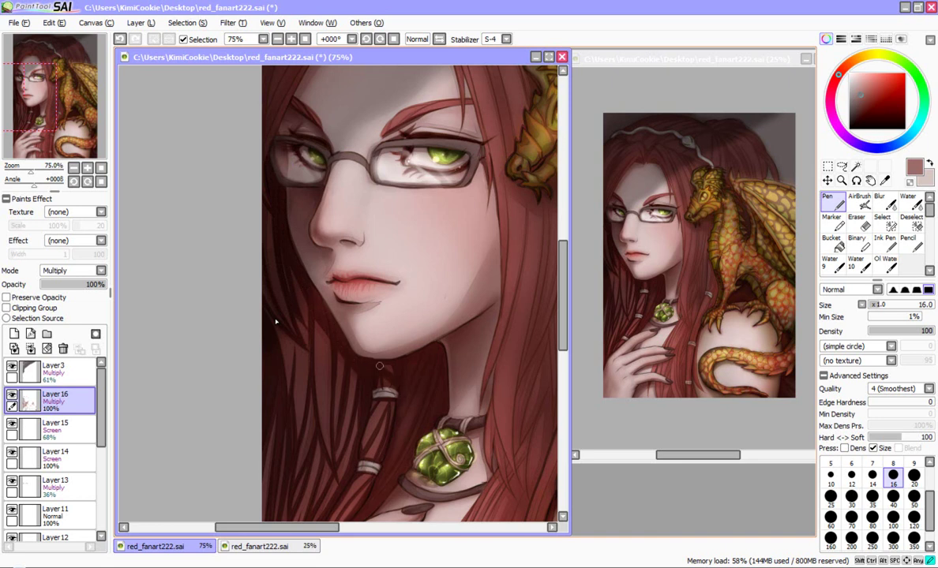
Step: Blend the painted shadow strands beside the jaw and braid with the size 35 Water brush
key("c")
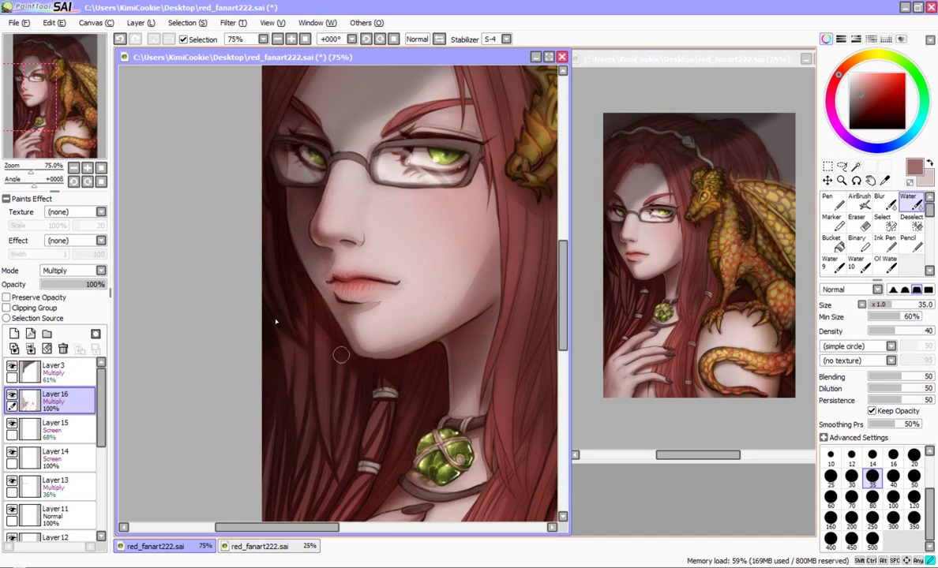
scroll(262, 253, "down", 4)
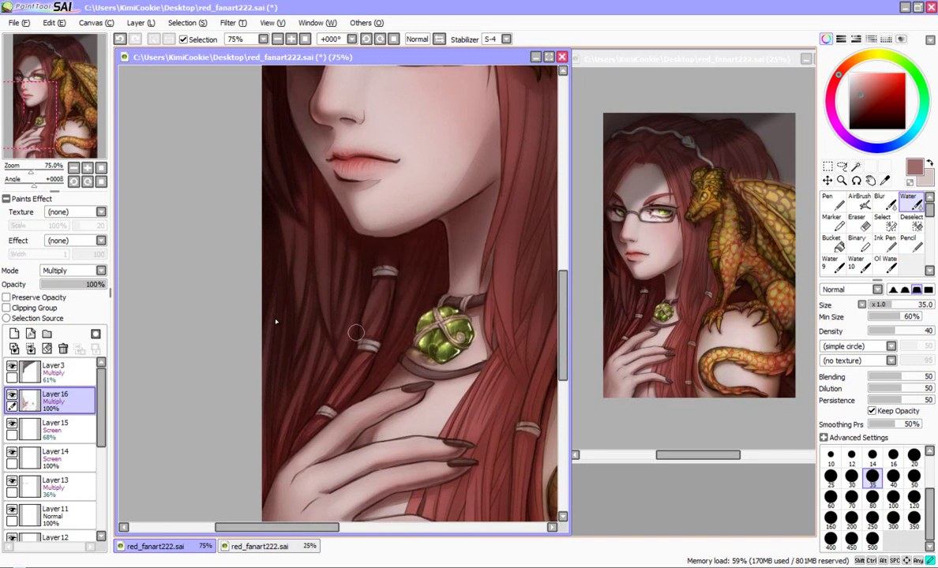
left_click_drag(339, 258, 312, 312)
Step: Airbrush soft shadows at size 80 over the hair beside the jaw, under the chin and above the hand
key("v")
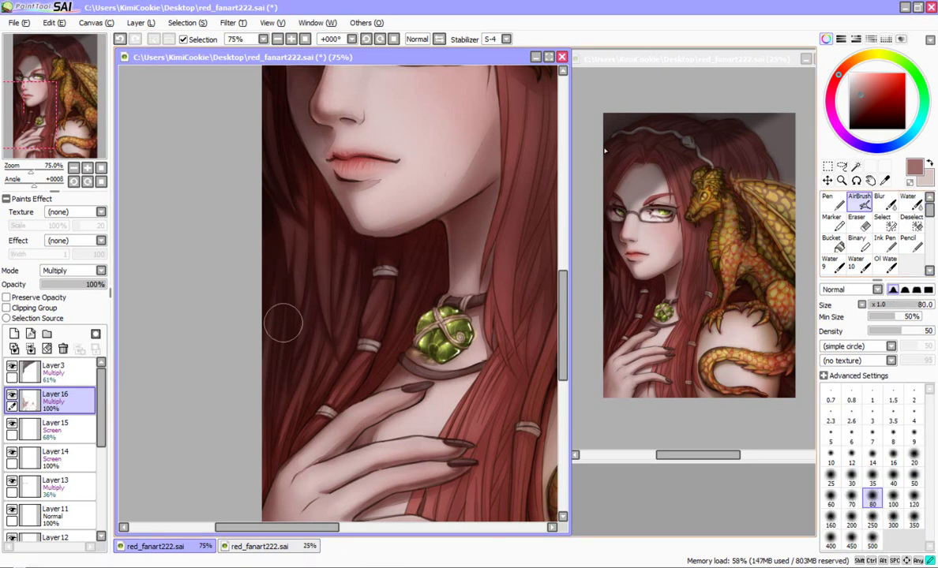
left_click_drag(294, 149, 299, 337)
left_click_drag(274, 135, 309, 345)
left_click_drag(292, 178, 330, 216)
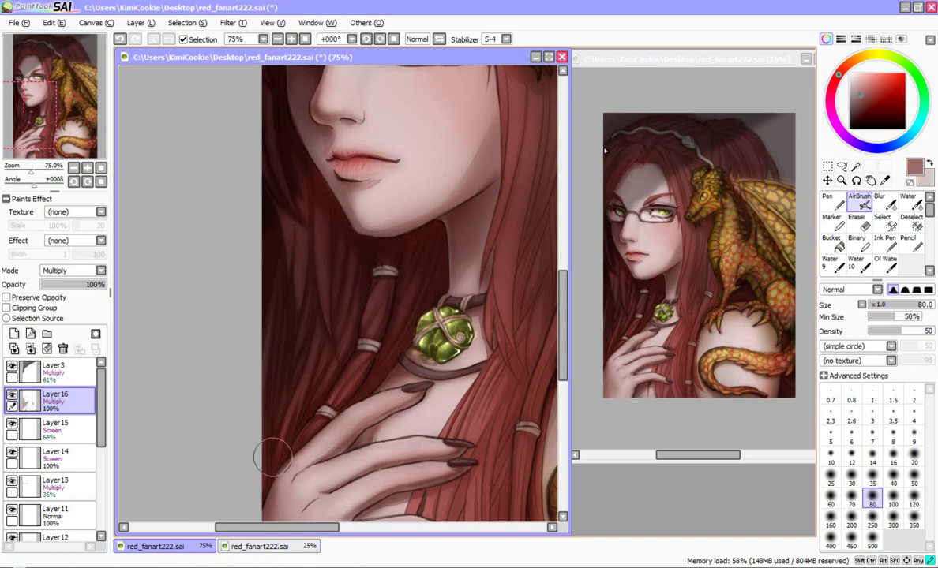
mouse_move(362, 229)
left_mouse_down()
mouse_move(337, 365)
mouse_move(359, 241)
mouse_move(353, 338)
mouse_move(380, 270)
mouse_move(349, 347)
mouse_move(372, 273)
mouse_move(387, 283)
mouse_move(344, 370)
mouse_move(281, 453)
mouse_move(346, 360)
mouse_move(293, 443)
mouse_move(349, 340)
mouse_move(367, 262)
left_mouse_up()
left_click_drag(314, 392, 316, 390)
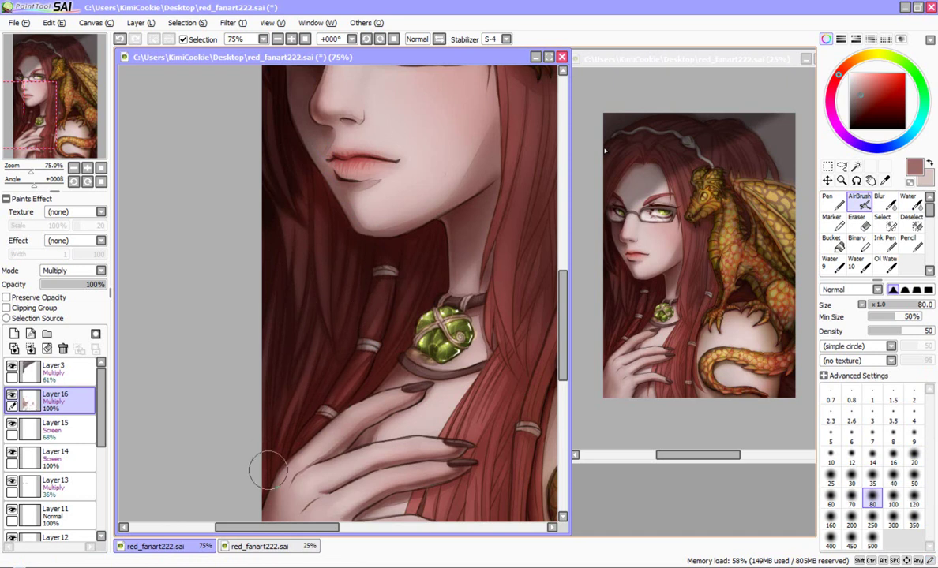
Step: Refine the hair shadows beside the face and glasses with the size 16 Pen, softening them with the size 35 Water brush
key("n")
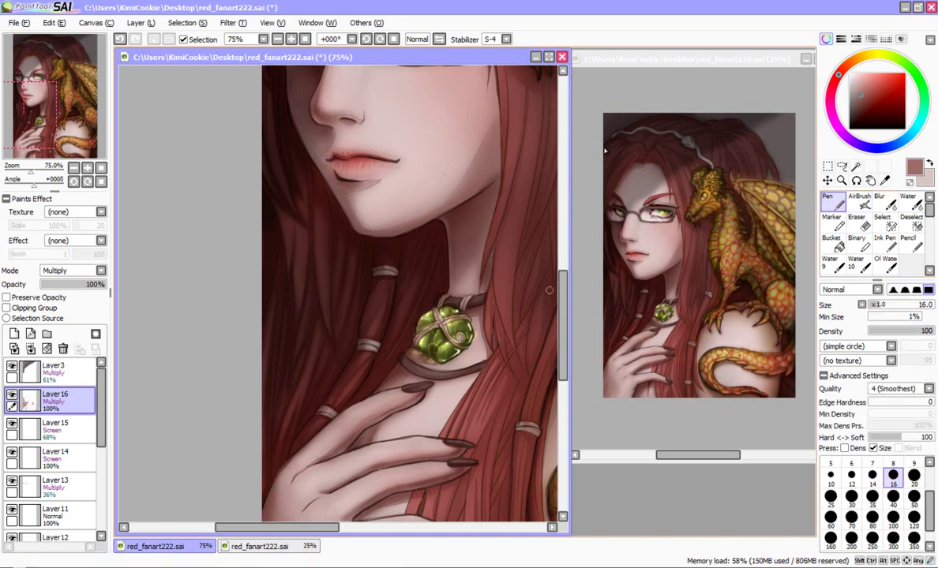
scroll(604, 152, "up", 5)
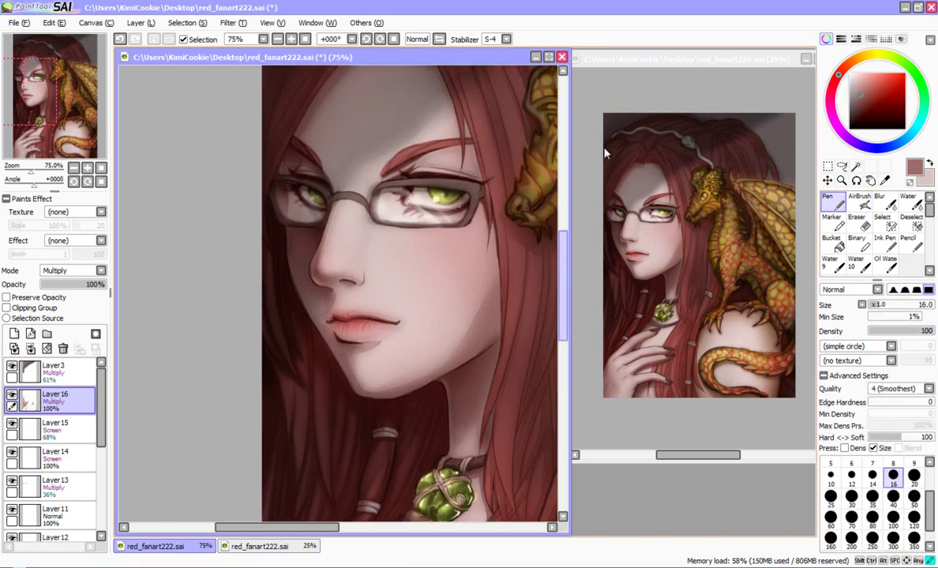
scroll(604, 154, "up", 3)
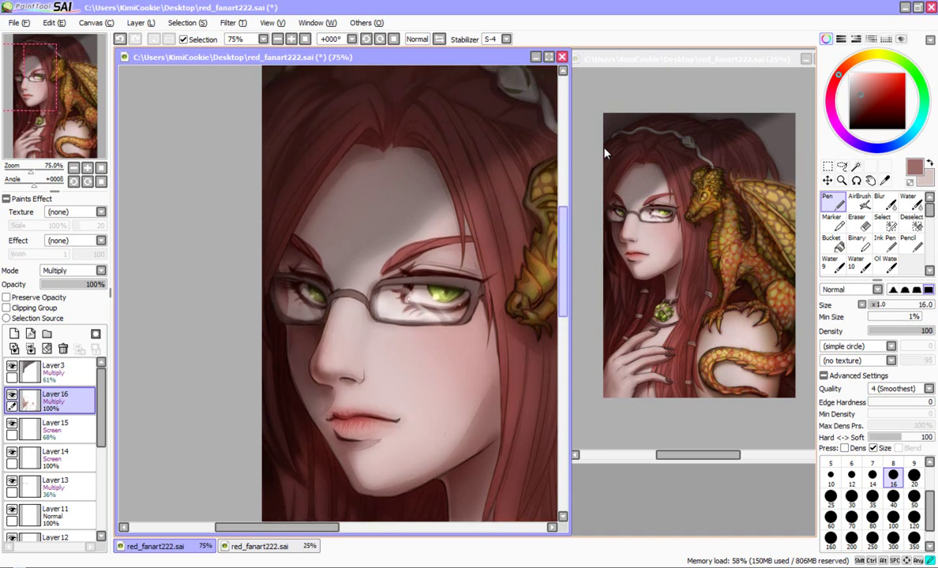
key("ctrl+z")
key("e")
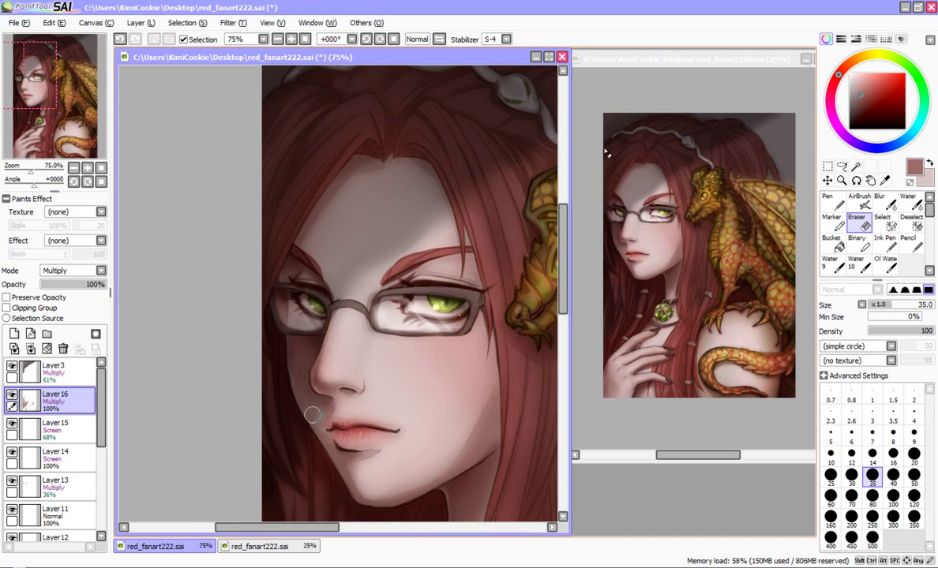
key("c")
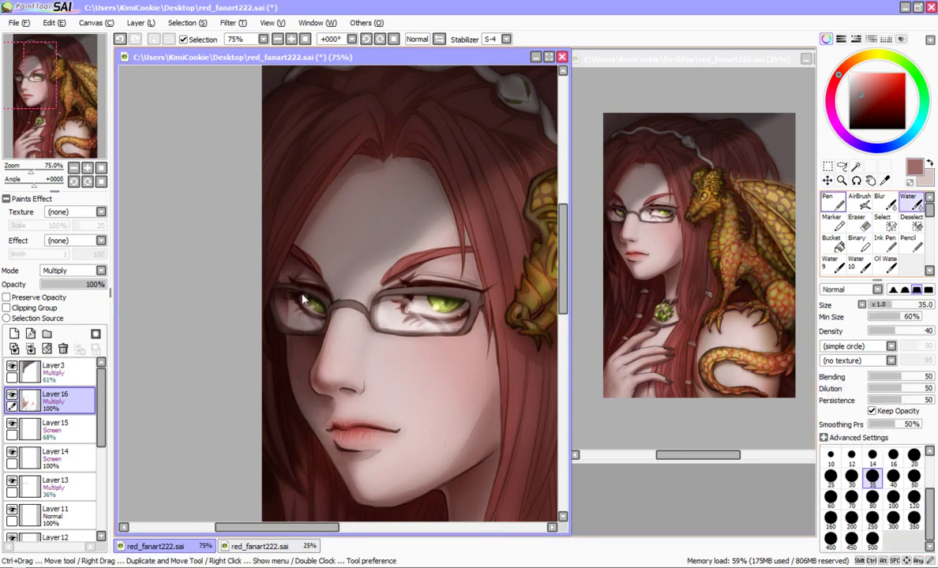
key("n")
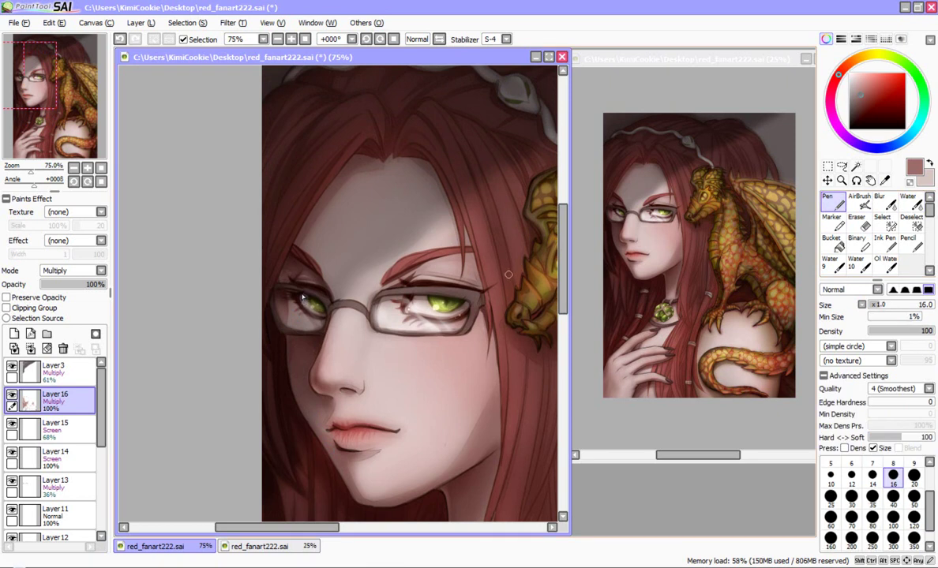
Step: Airbrush soft shadow at size 80 into the hair around the face and below the chin
mouse_move(563, 259)
left_mouse_down()
mouse_move(563, 233)
mouse_move(563, 269)
mouse_move(563, 255)
left_mouse_up()
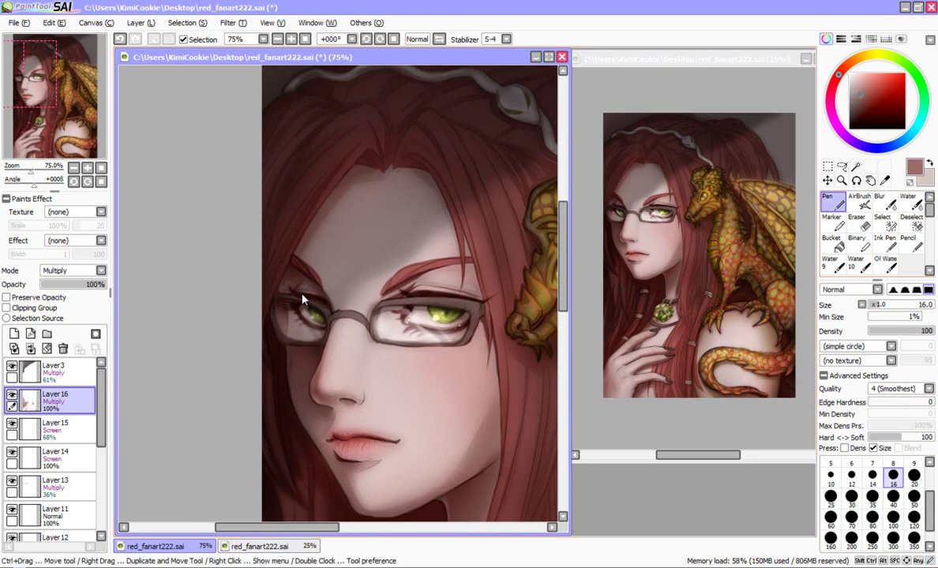
key("v")
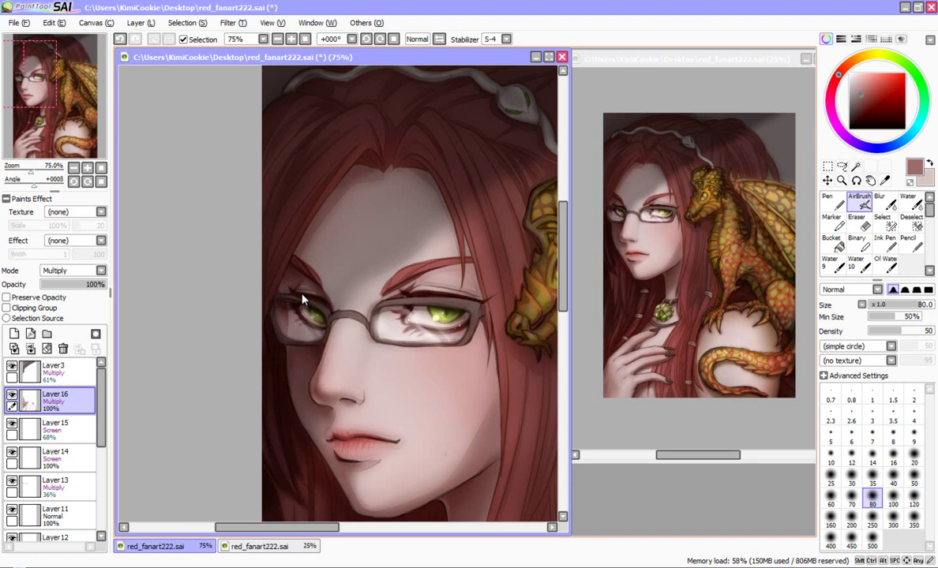
scroll(302, 298, "down", 5)
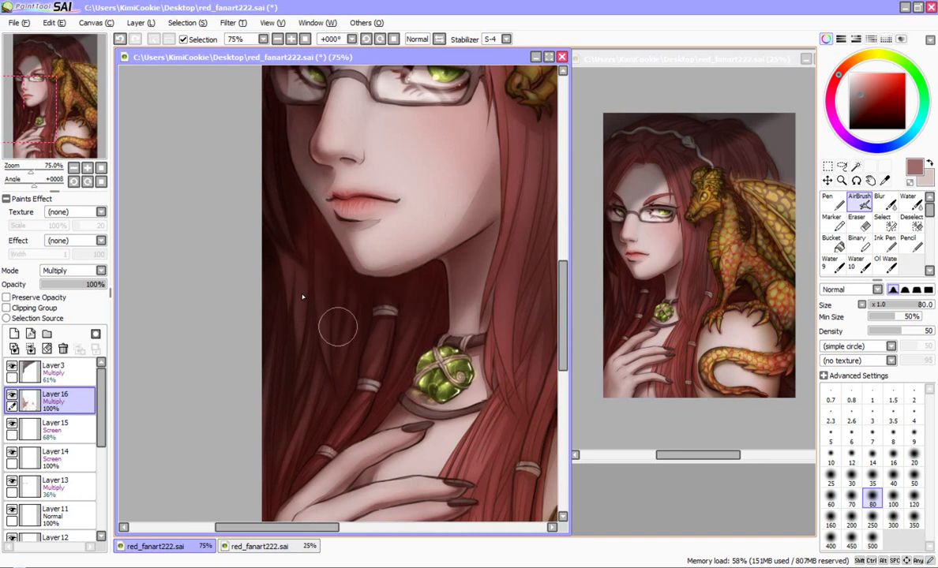
Step: Paint dark strands at the forehead's hair parting with the size 16 Pen and blend them with the size 35 Water brush
key("n")
scroll(338, 327, "up", 5)
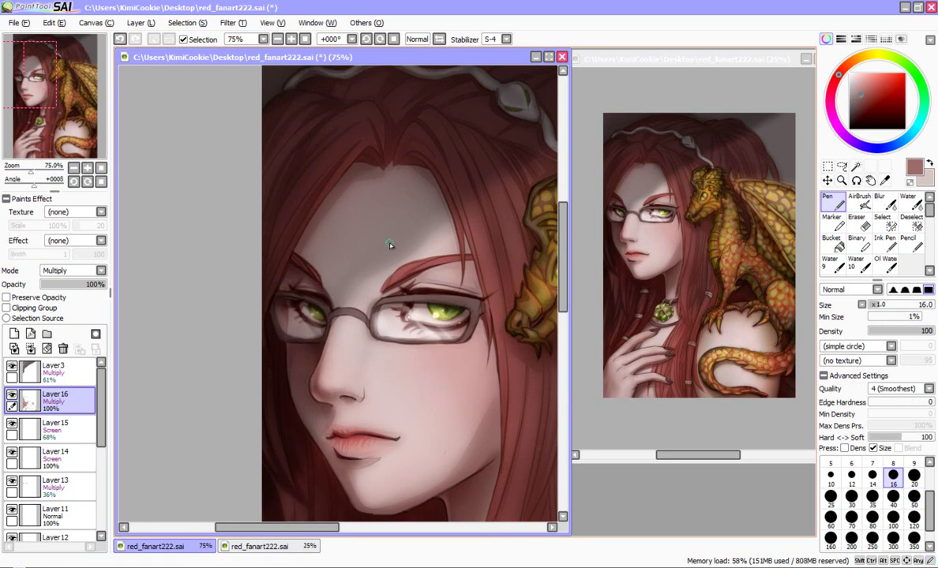
key("b")
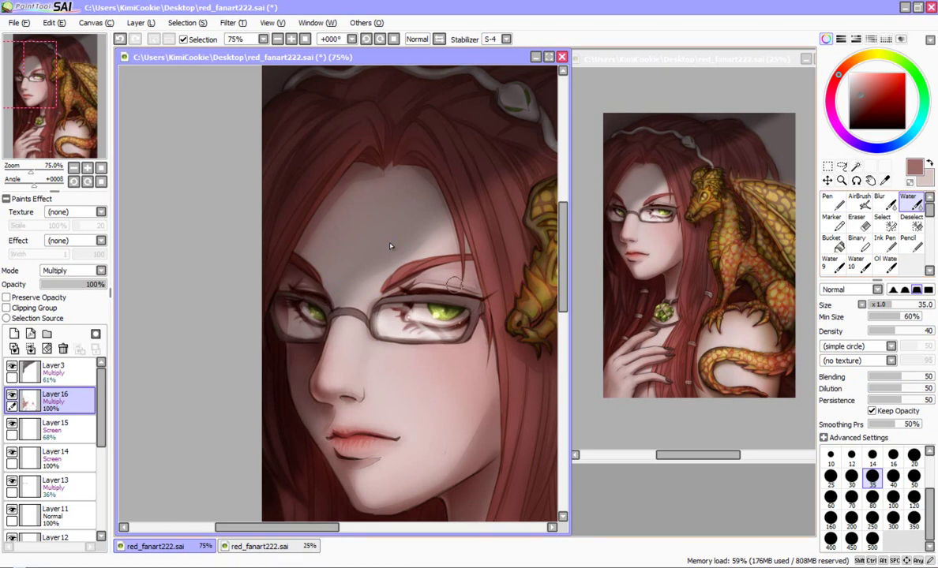
key("n")
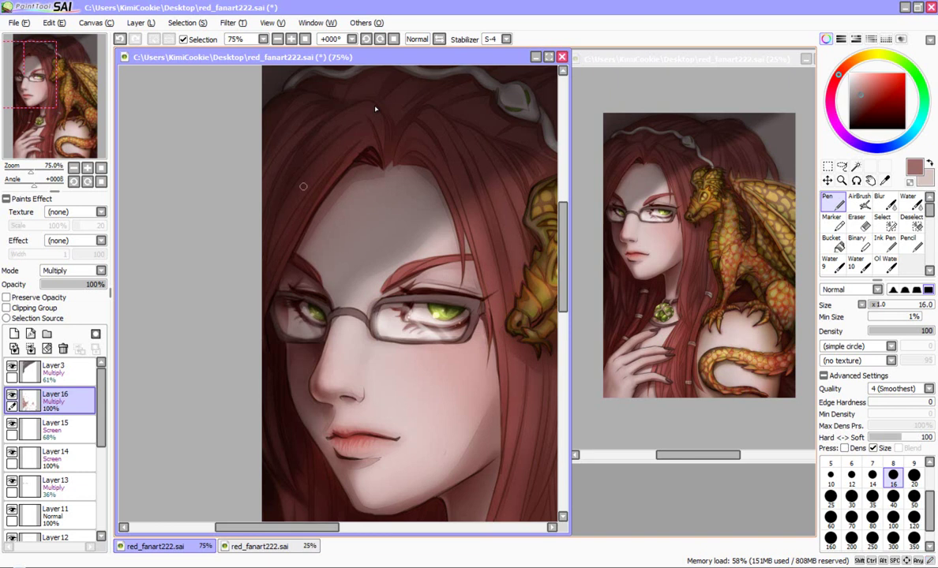
key("c")
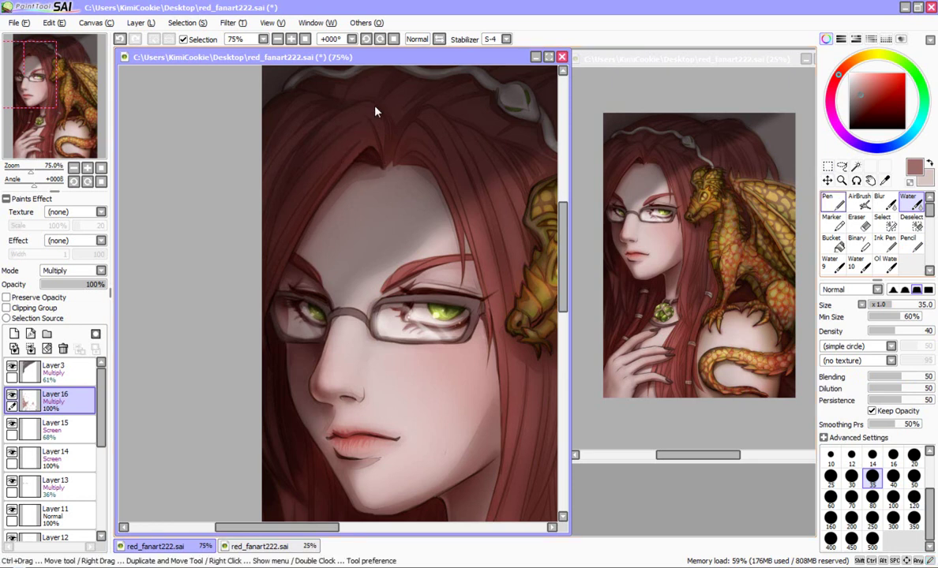
Step: Paint dark strands over the forehead hair and the crown with the size 16 Pen, blending them with the size 35 Water brush
key("n")
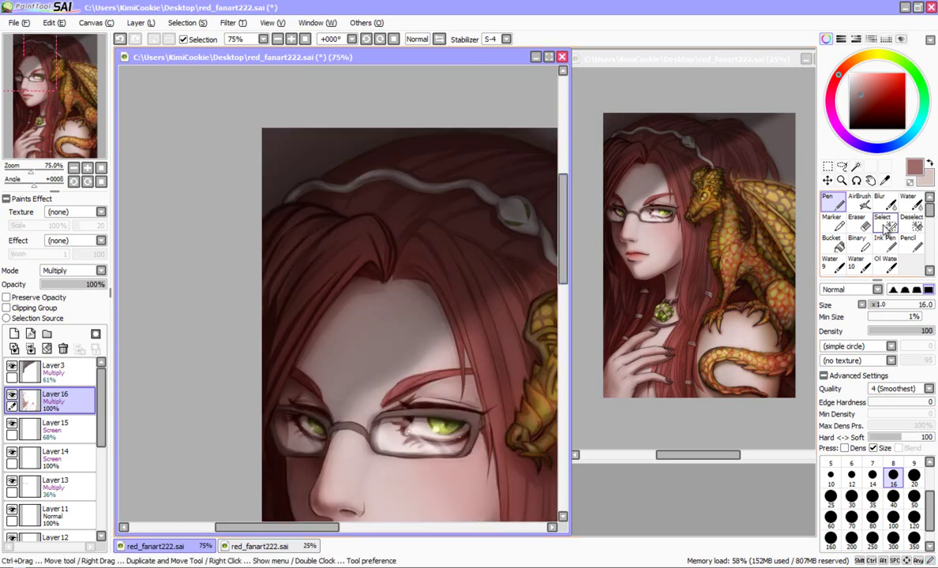
left_click(907, 202)
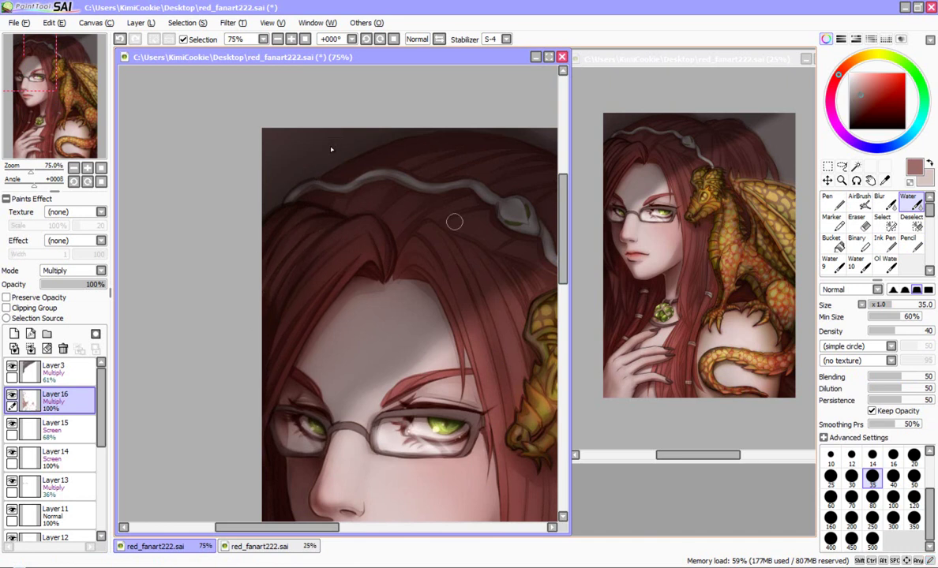
key("n")
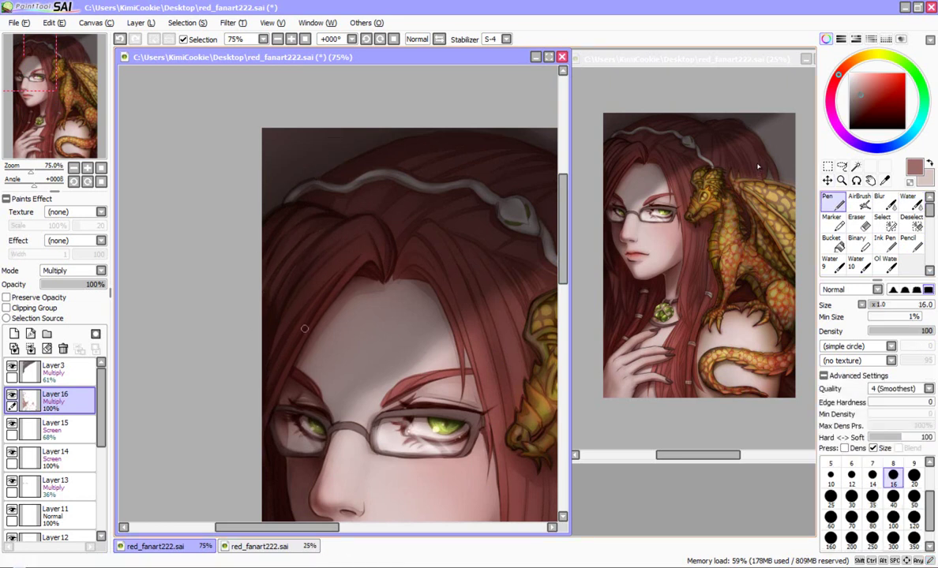
mouse_move(307, 527)
left_mouse_down()
mouse_move(341, 527)
mouse_move(329, 527)
left_mouse_up()
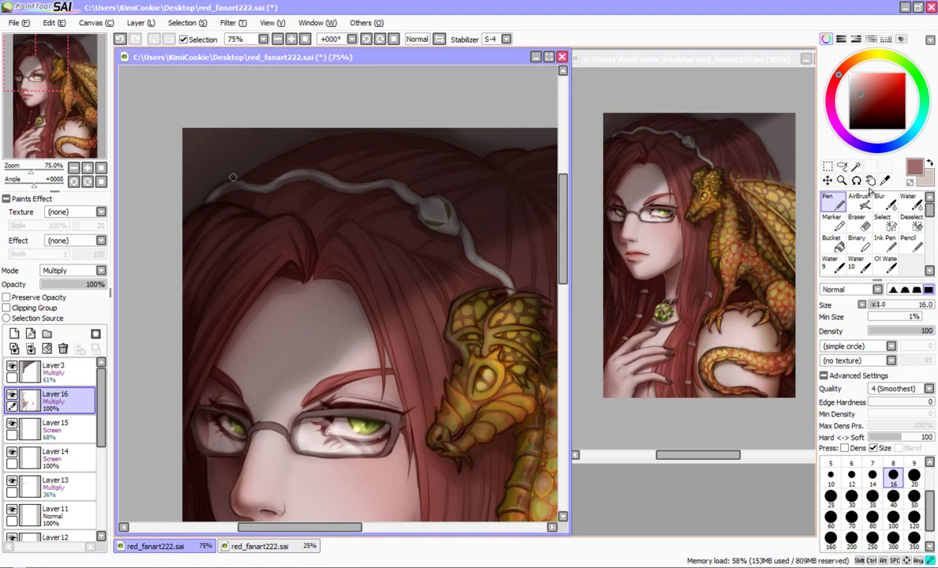
left_click_drag(237, 177, 349, 131)
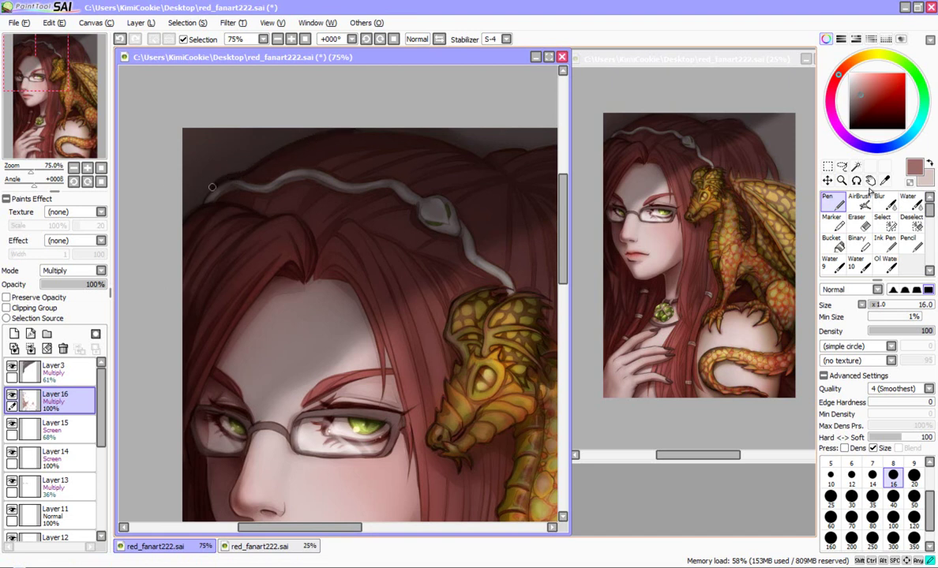
left_click_drag(335, 128, 204, 186)
left_click(908, 202)
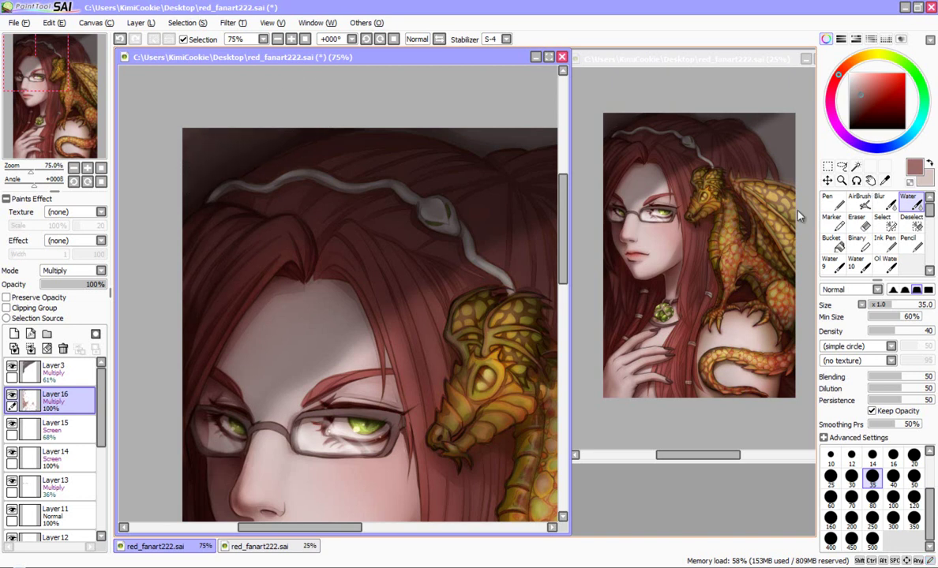
Step: Shade the hair along the headband with the size 16 Pen, cleaning paint off the band with the size 35 Eraser
key("n")
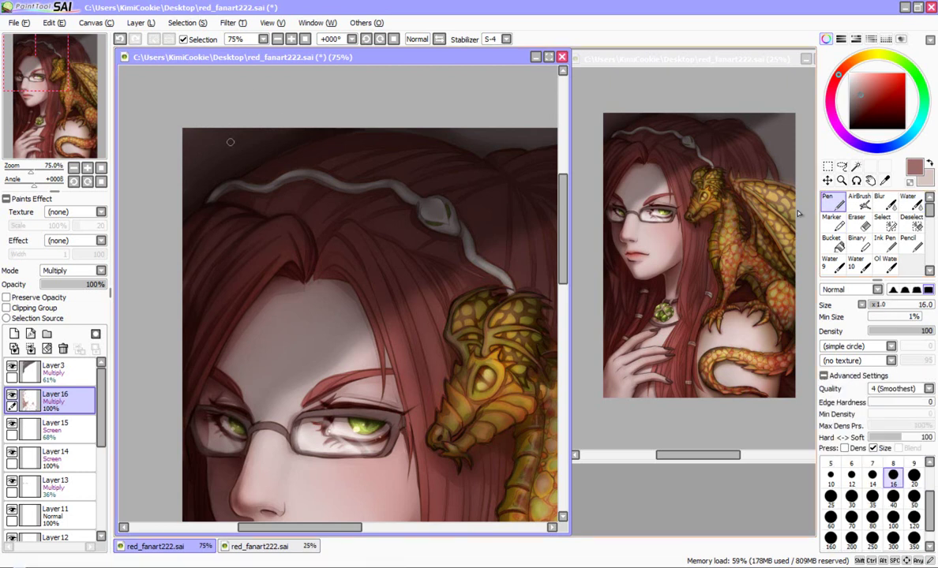
mouse_move(282, 527)
left_mouse_down()
mouse_move(305, 527)
mouse_move(294, 527)
left_mouse_up()
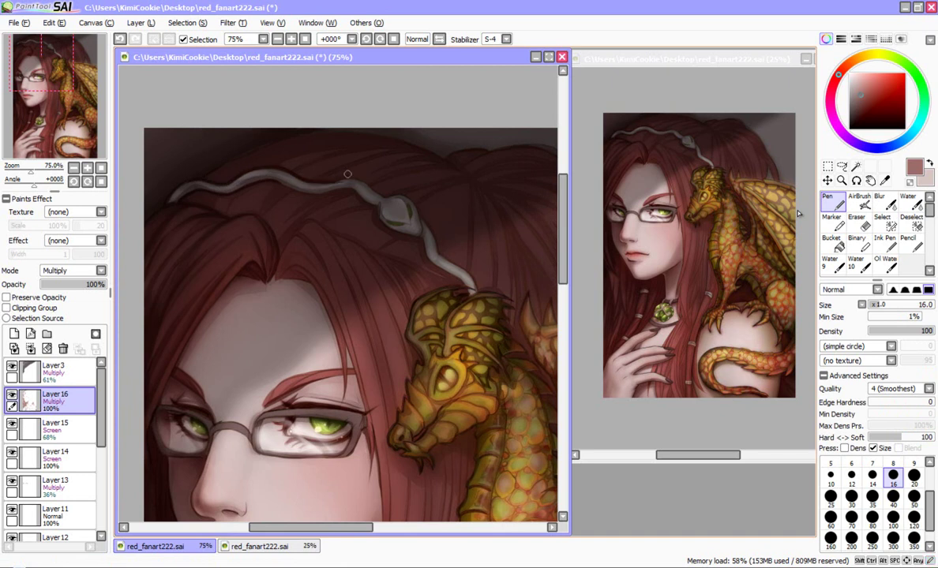
key("e")
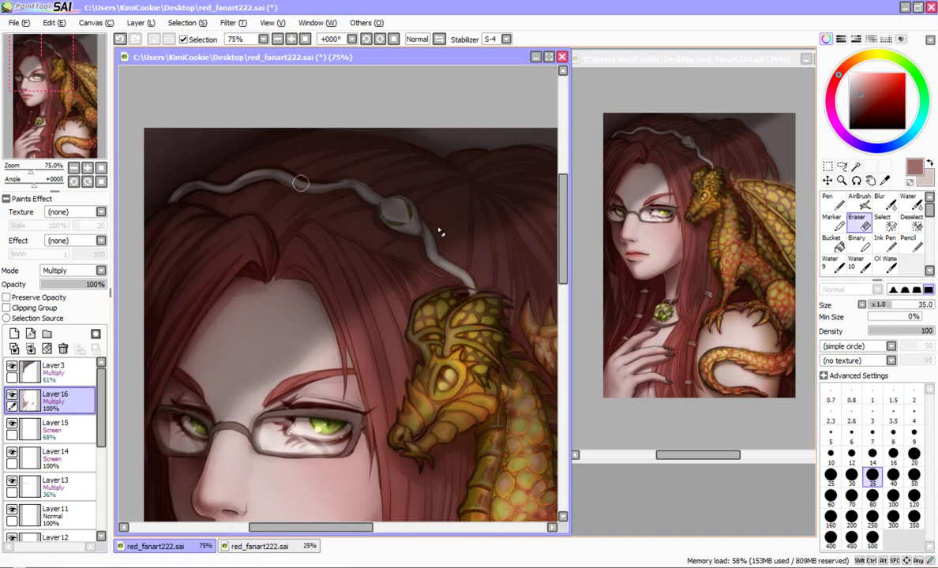
key("n")
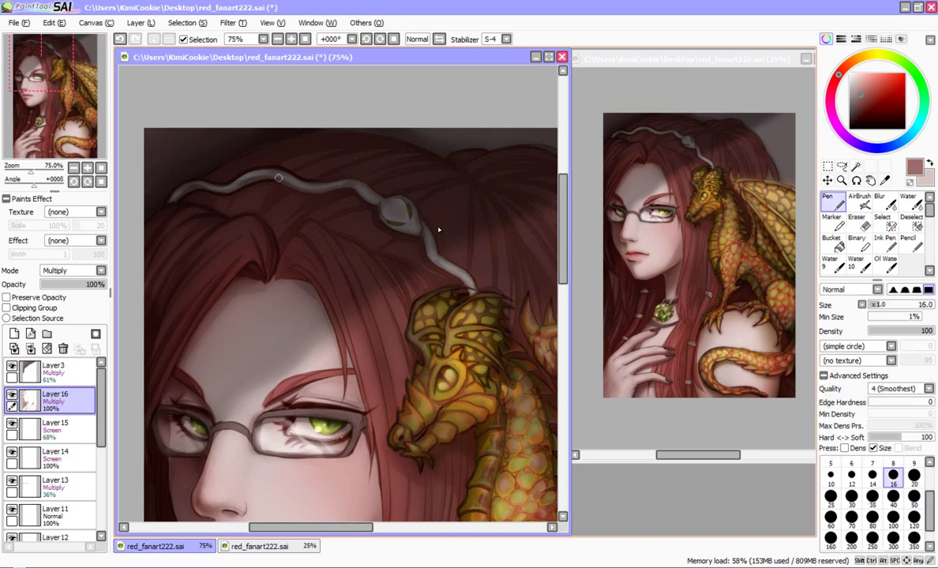
left_click_drag(267, 173, 317, 192)
left_click_drag(186, 188, 202, 188)
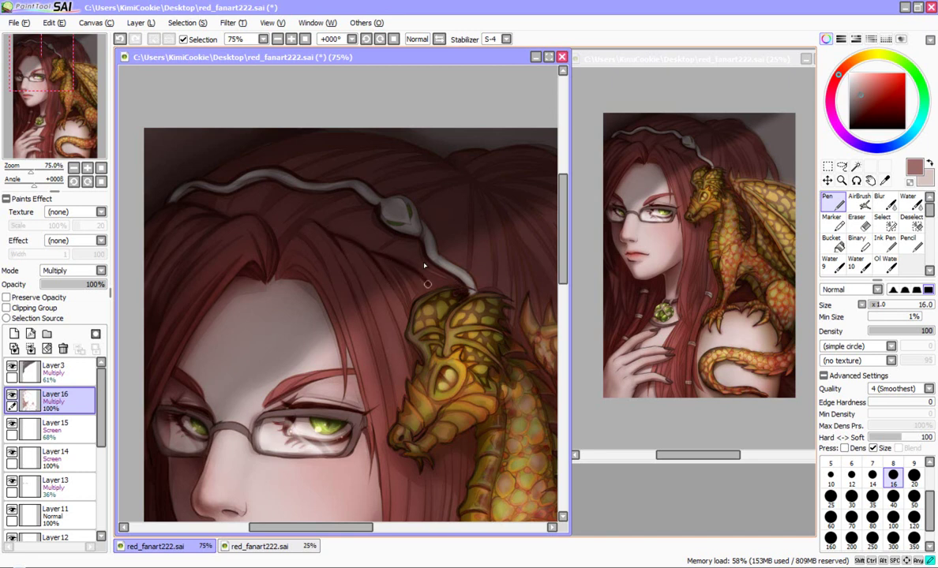
Step: Paint dark strands between the hair parting and the headband with the size 16 Pen
left_click_drag(255, 238, 272, 279)
mouse_move(284, 242)
left_mouse_down()
mouse_move(279, 221)
mouse_move(302, 225)
mouse_move(316, 208)
left_mouse_up()
mouse_move(257, 234)
left_mouse_down()
mouse_move(268, 213)
mouse_move(310, 187)
mouse_move(326, 195)
mouse_move(286, 225)
left_mouse_up()
mouse_move(352, 193)
left_mouse_down()
mouse_move(324, 218)
mouse_move(323, 202)
mouse_move(358, 198)
mouse_move(355, 227)
mouse_move(379, 245)
left_mouse_up()
mouse_move(295, 190)
left_mouse_down()
mouse_move(266, 211)
mouse_move(291, 189)
mouse_move(269, 203)
mouse_move(219, 195)
mouse_move(213, 202)
mouse_move(242, 191)
mouse_move(226, 216)
left_mouse_up()
left_click_drag(222, 181, 242, 171)
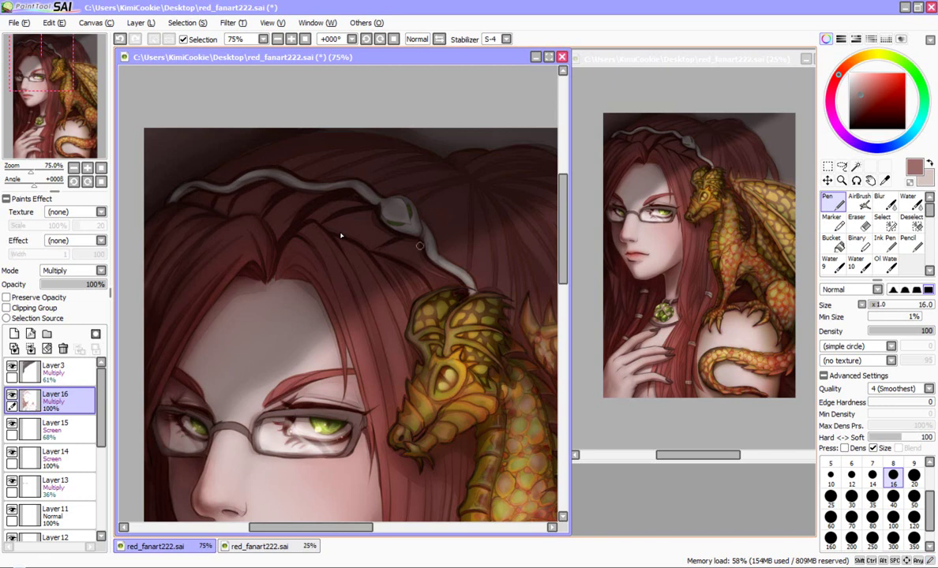
Step: Redo the dark strands below the headband's ornament with the size 16 Pen and blend the hair under the band with the size 35 Water brush
mouse_move(393, 256)
left_mouse_down()
mouse_move(428, 279)
mouse_move(414, 264)
mouse_move(430, 264)
left_mouse_up()
left_click_drag(377, 246, 460, 275)
key("ctrl+z")
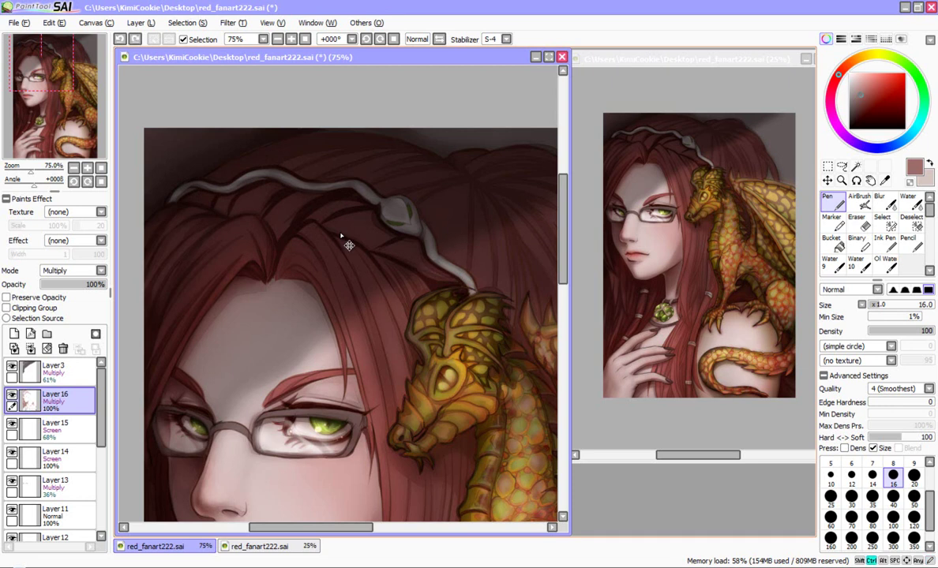
left_click_drag(425, 243, 446, 273)
left_click_drag(415, 235, 386, 252)
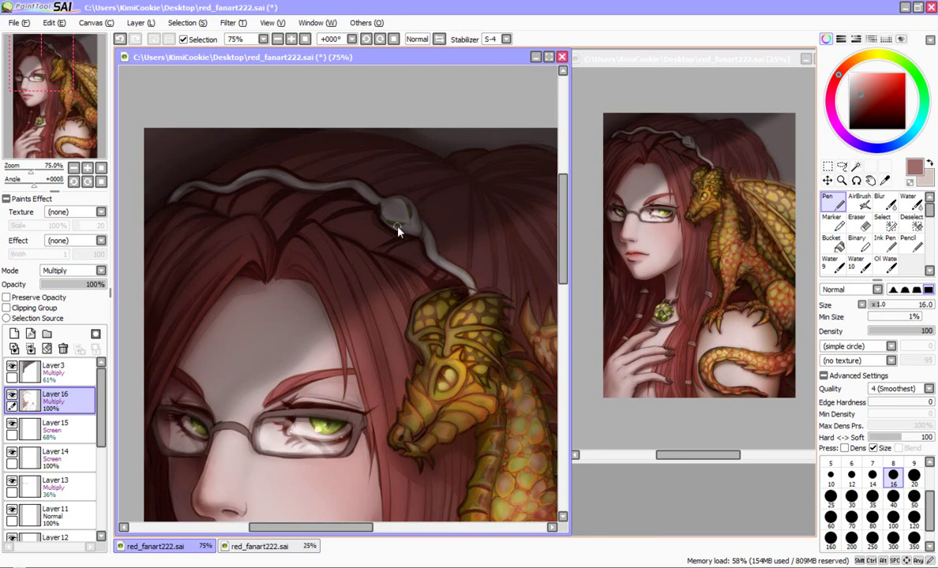
left_click(910, 202)
mouse_move(202, 196)
left_mouse_down()
mouse_move(181, 190)
mouse_move(211, 204)
left_mouse_up()
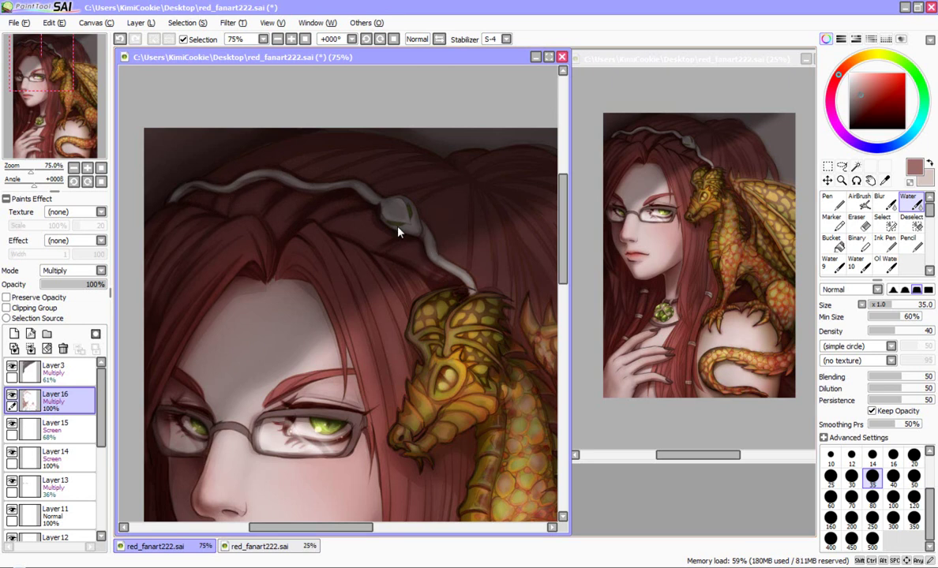
Step: Deepen the shadows under the headband and across the crown with the size 16 Pen, softening them with the size 35 Water brush
key("n")
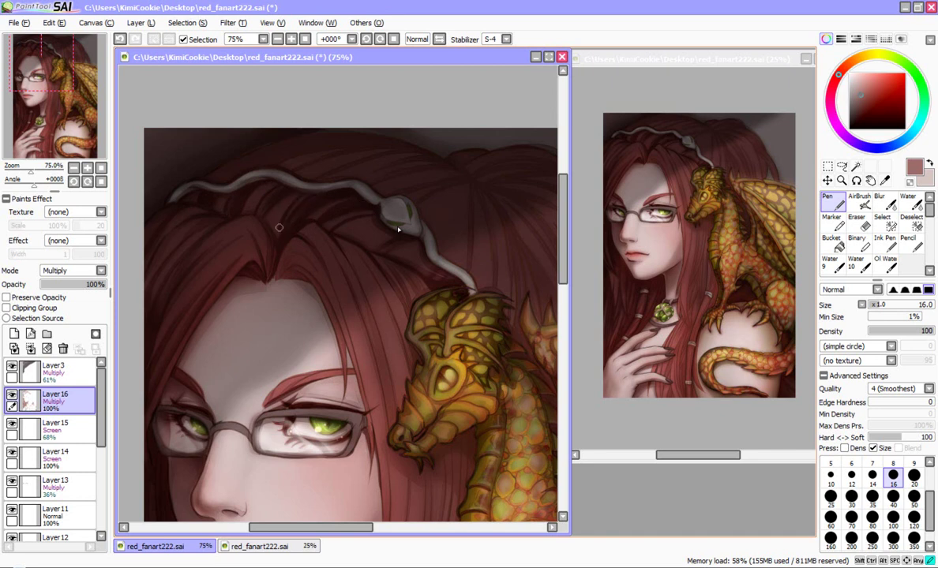
left_click(910, 202)
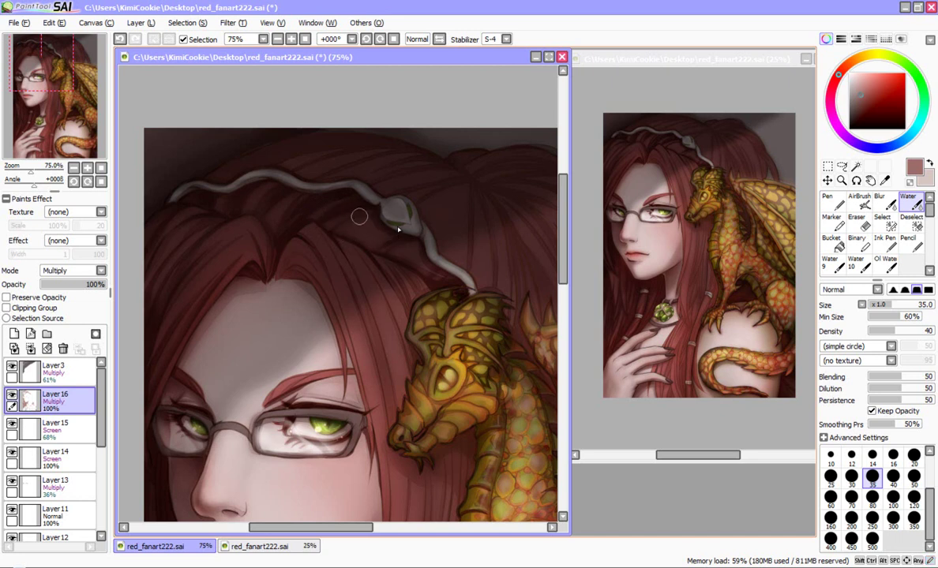
key("n")
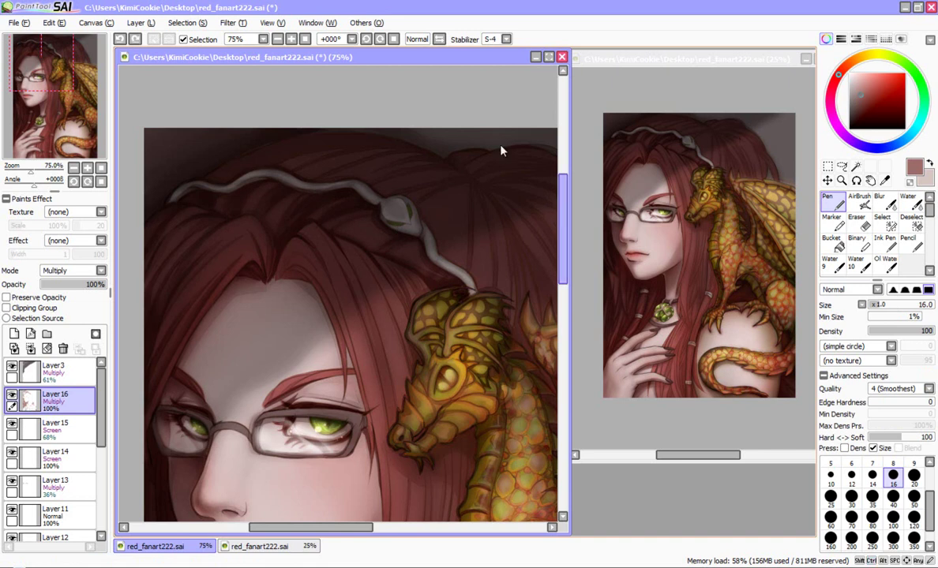
scroll(501, 150, "up", 1)
scroll(500, 150, "up", 1)
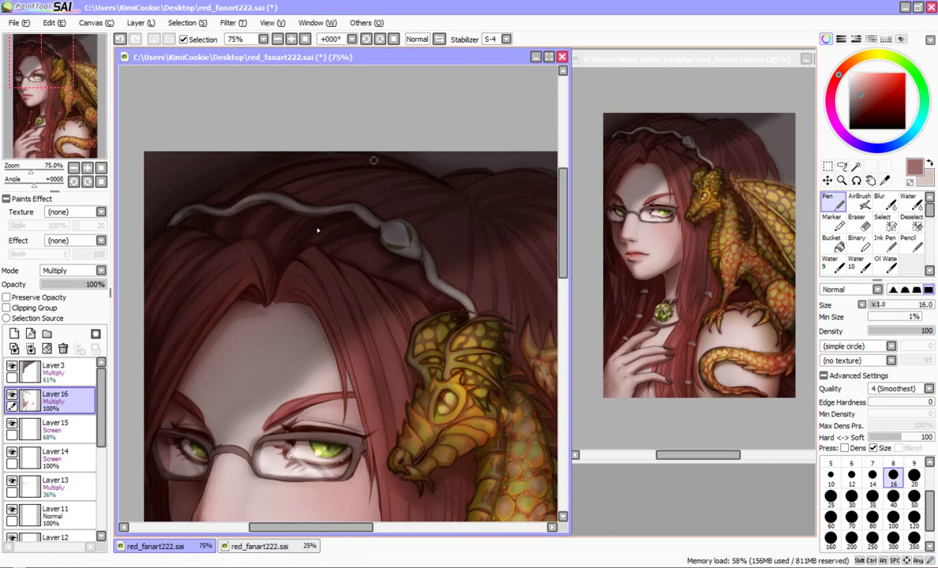
key("c")
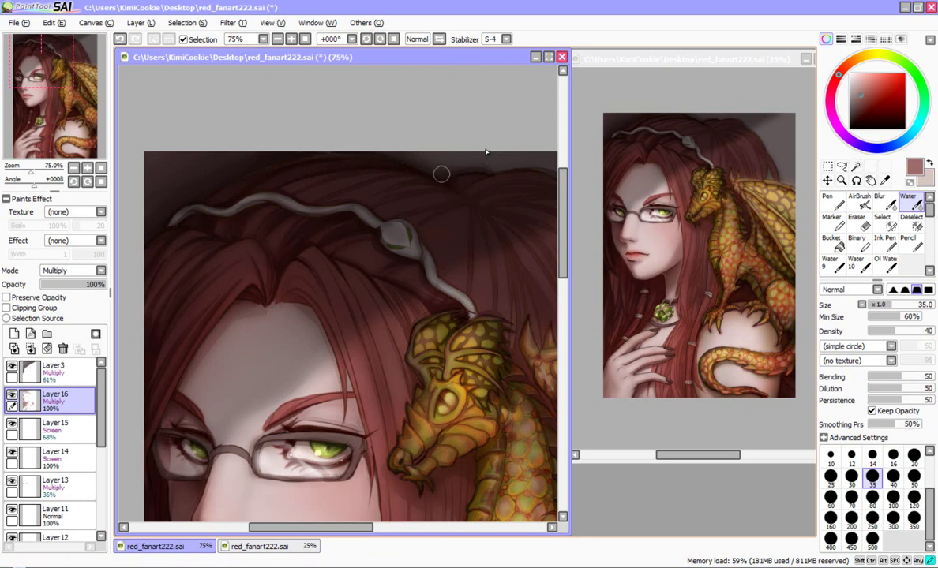
Step: Shade the headband's ornament with the size 16 Pen and soften the strokes with the size 35 Water brush
key("n")
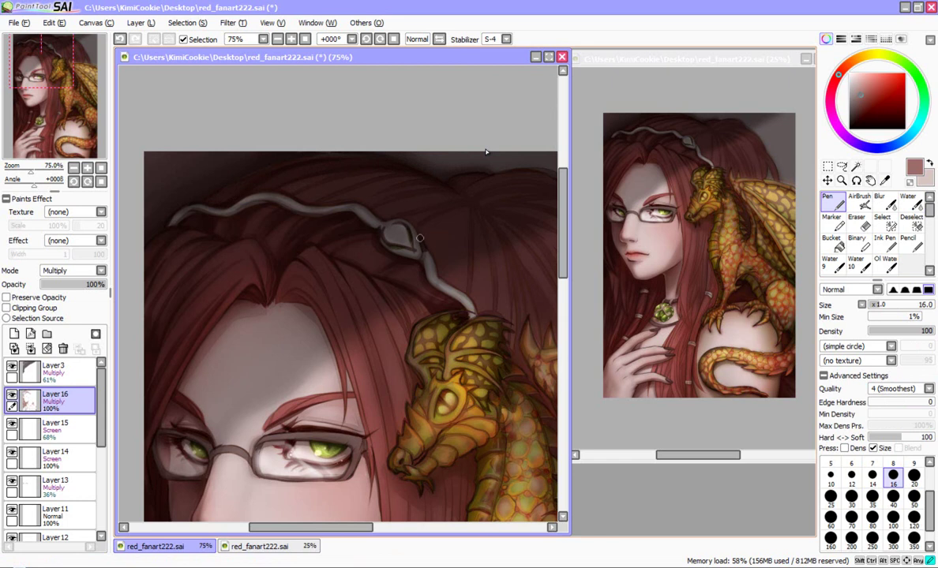
left_click(910, 202)
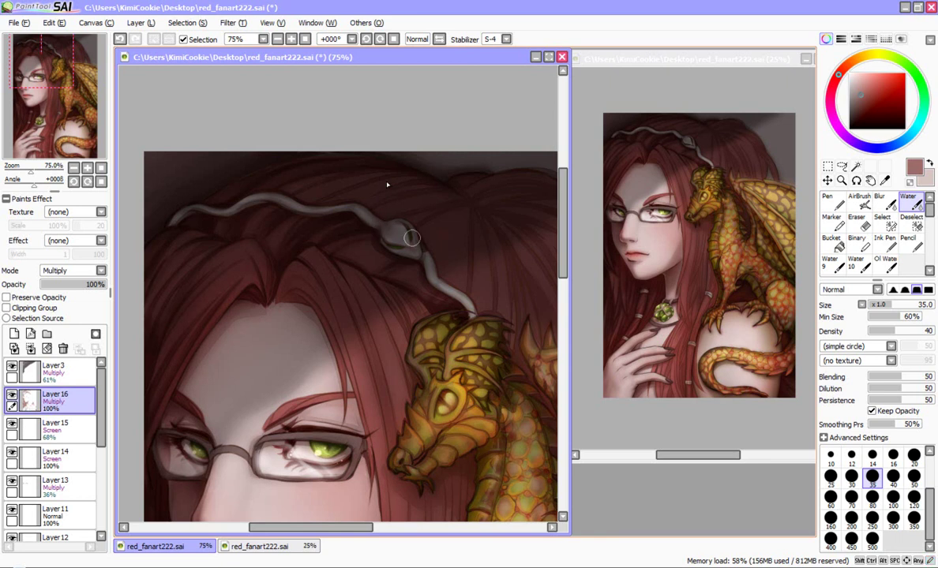
left_click_drag(420, 245, 414, 226)
Step: Darken the hair around the dragon's head and back spines with the size 16 Pen and blend it with the size 35 Water brush
key("n")
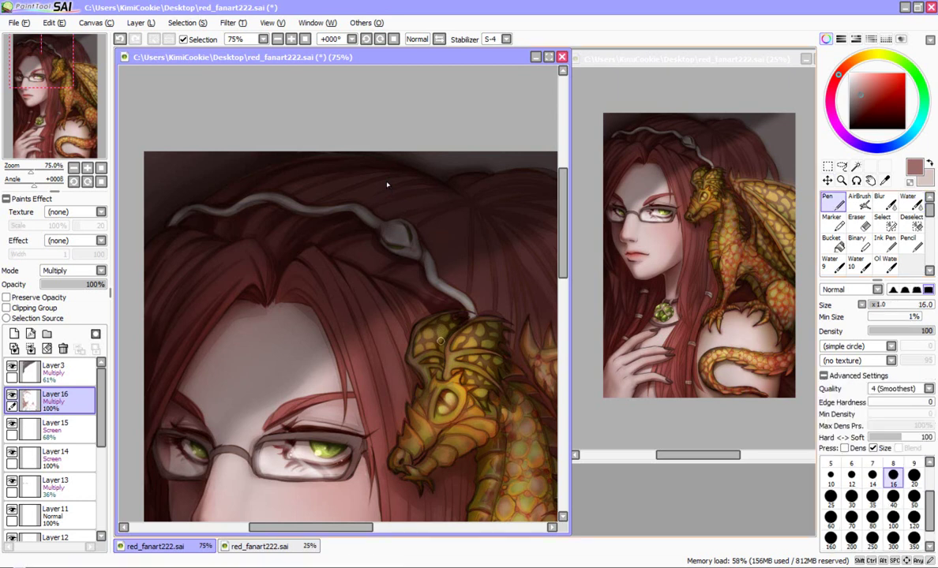
left_click_drag(355, 527, 407, 527)
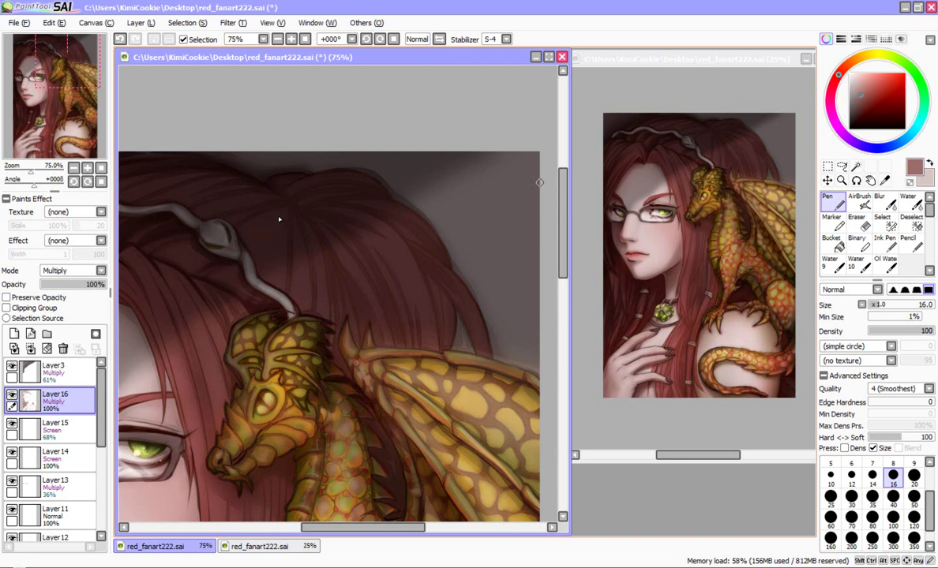
scroll(554, 207, "down", 3)
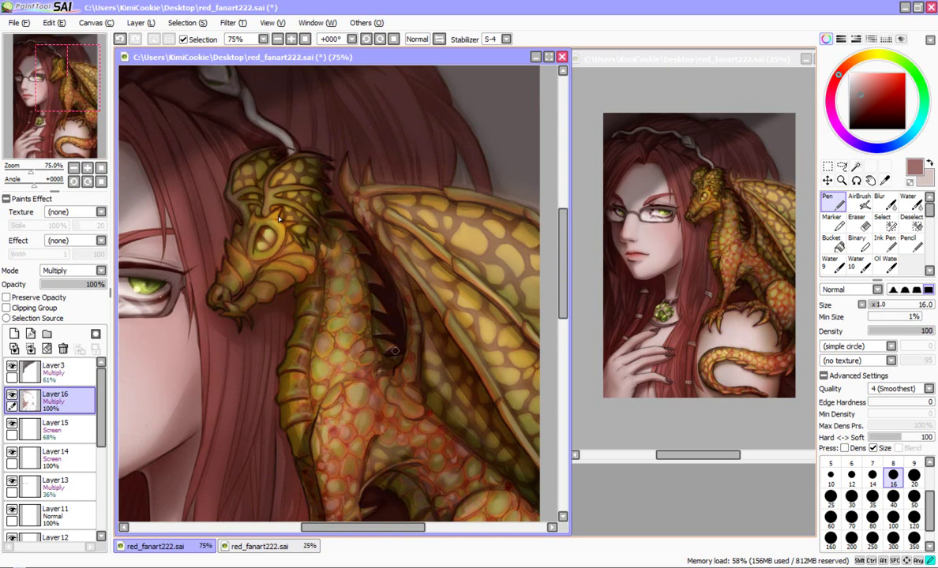
key("c")
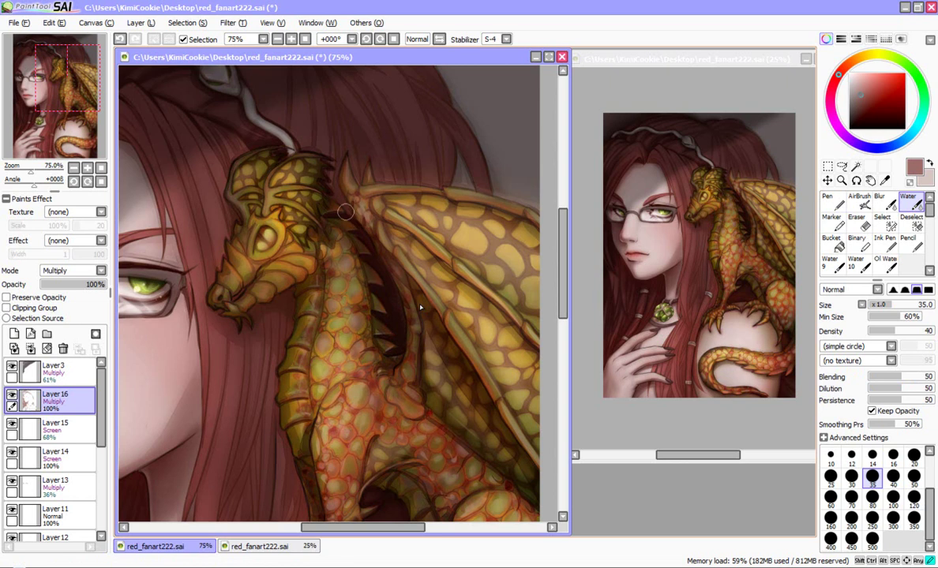
key("n")
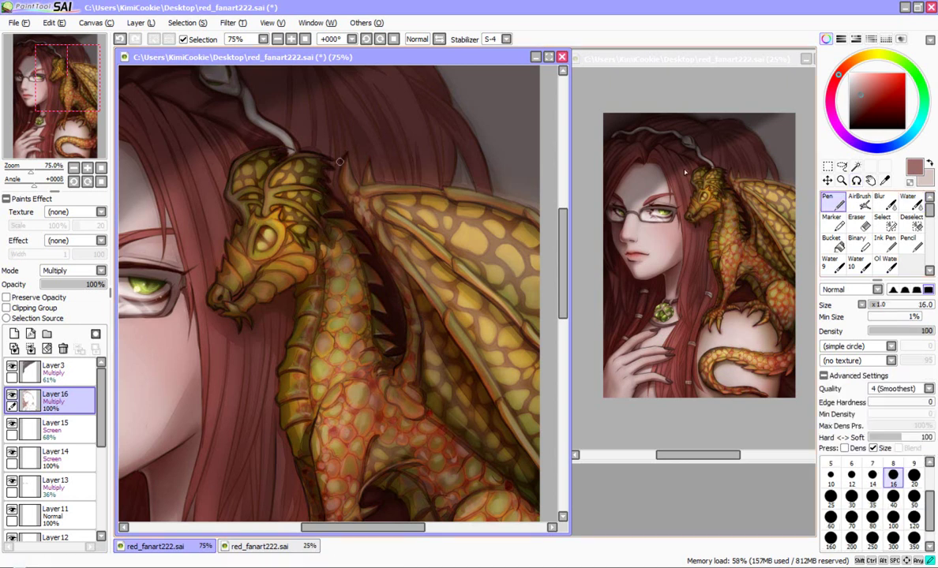
key("c")
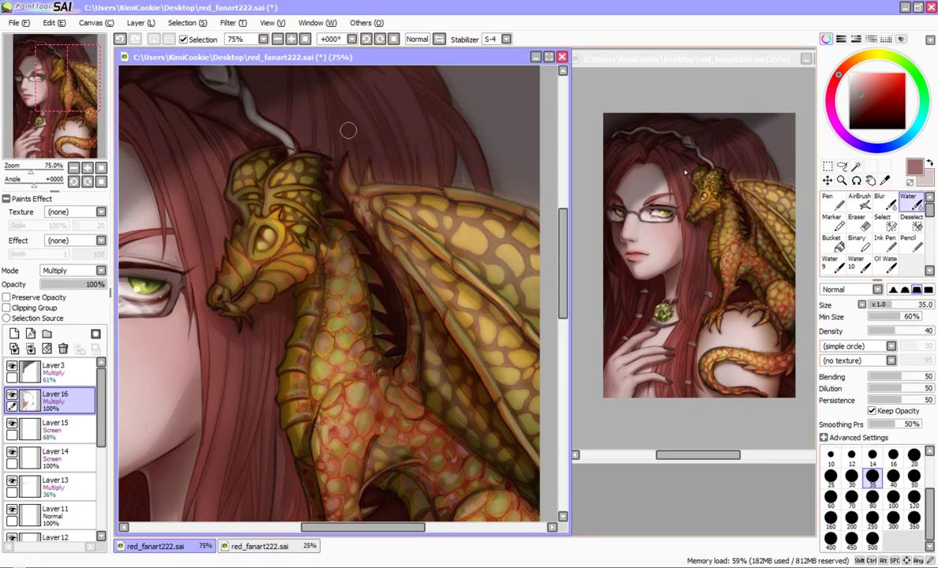
Step: Paint dark strands from the crown down behind the headband with the size 16 Pen and blend them with the size 35 Water brush
key("n")
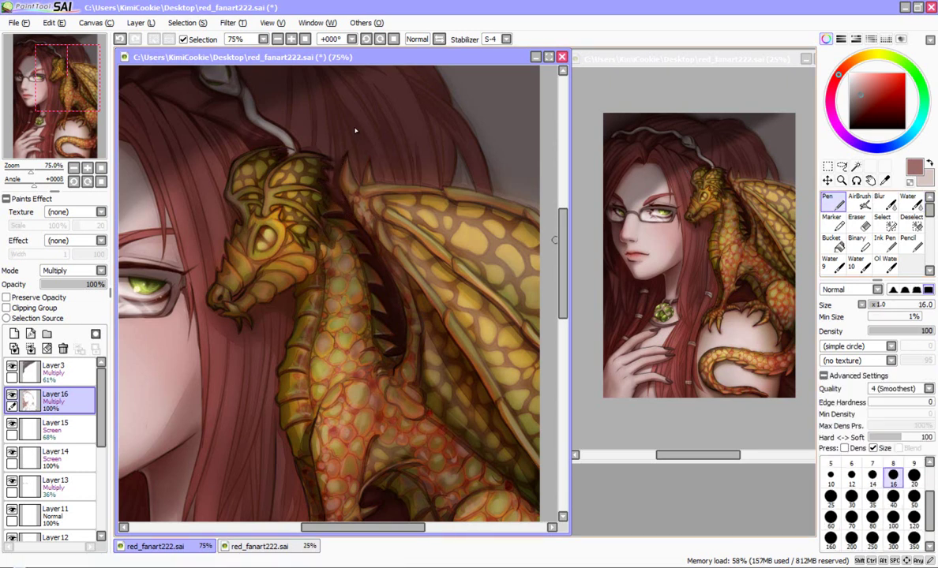
scroll(355, 131, "up", 3)
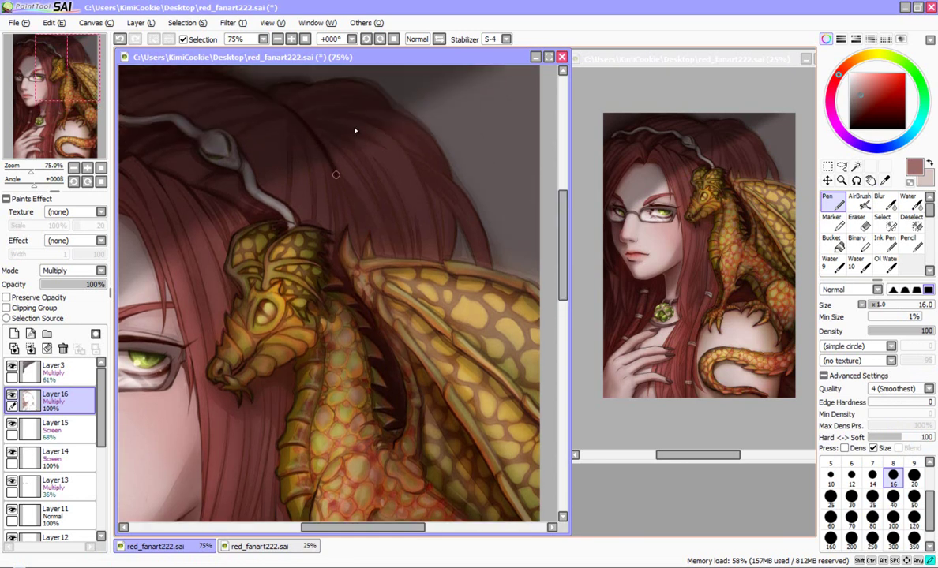
mouse_move(305, 121)
left_mouse_down()
mouse_move(324, 164)
mouse_move(330, 236)
left_mouse_up()
left_click_drag(295, 114, 293, 208)
left_click_drag(269, 101, 276, 195)
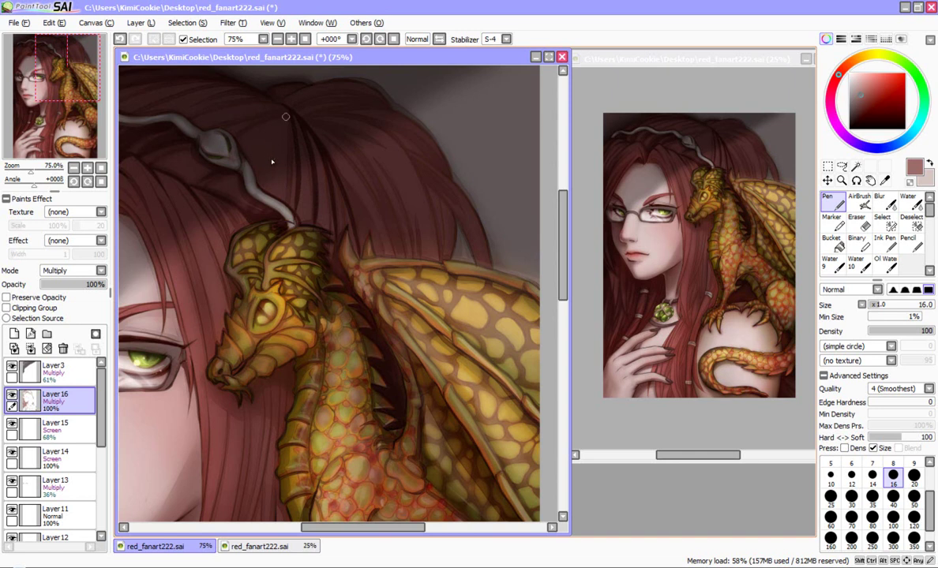
left_click_drag(291, 109, 299, 203)
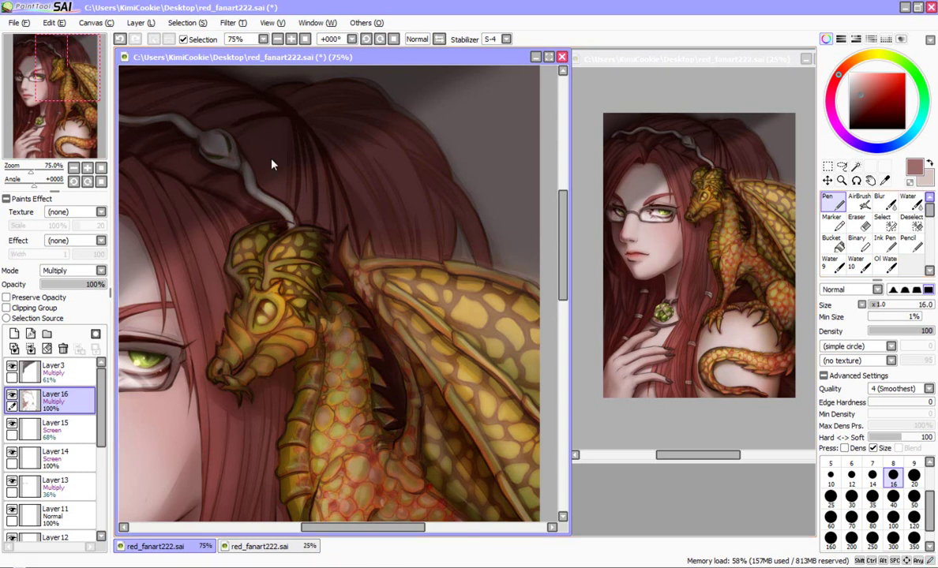
left_click_drag(299, 133, 363, 239)
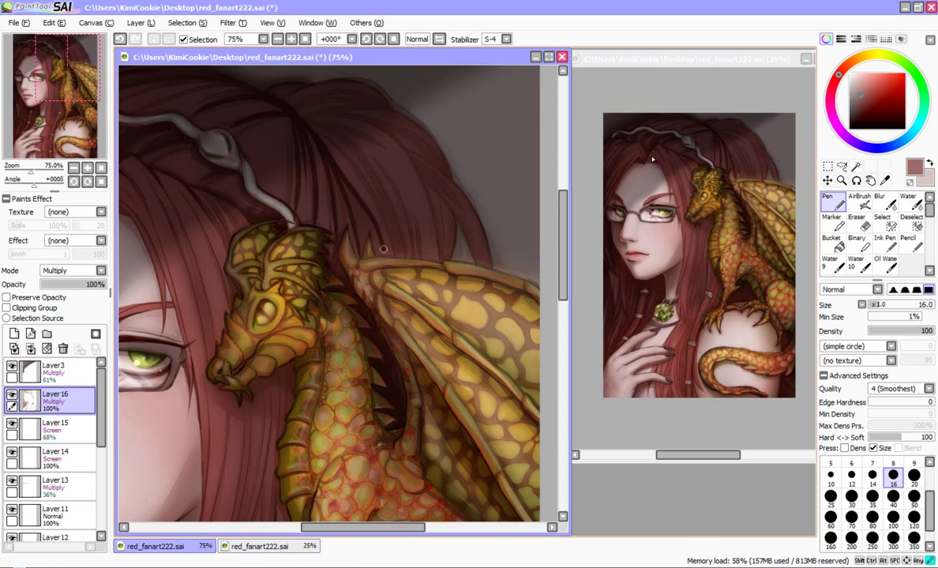
mouse_move(315, 164)
left_mouse_down()
mouse_move(347, 190)
mouse_move(361, 250)
mouse_move(361, 207)
mouse_move(368, 231)
left_mouse_up()
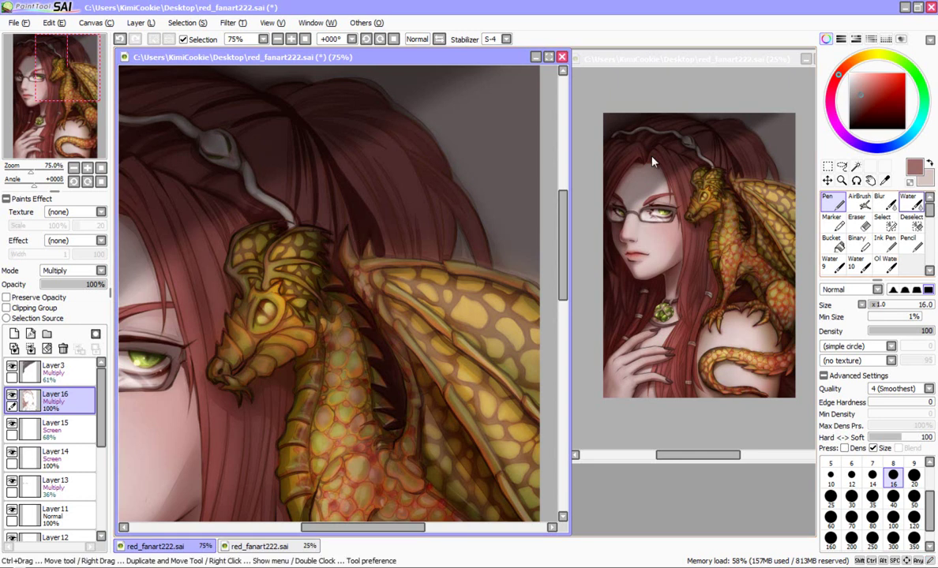
left_click(907, 202)
scroll(393, 174, "up", 2)
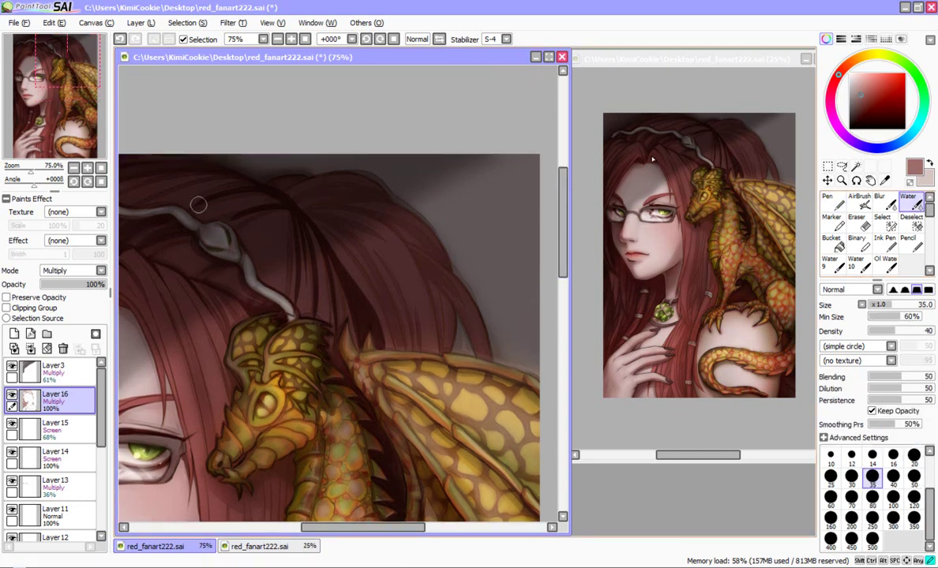
left_click_drag(298, 282, 297, 251)
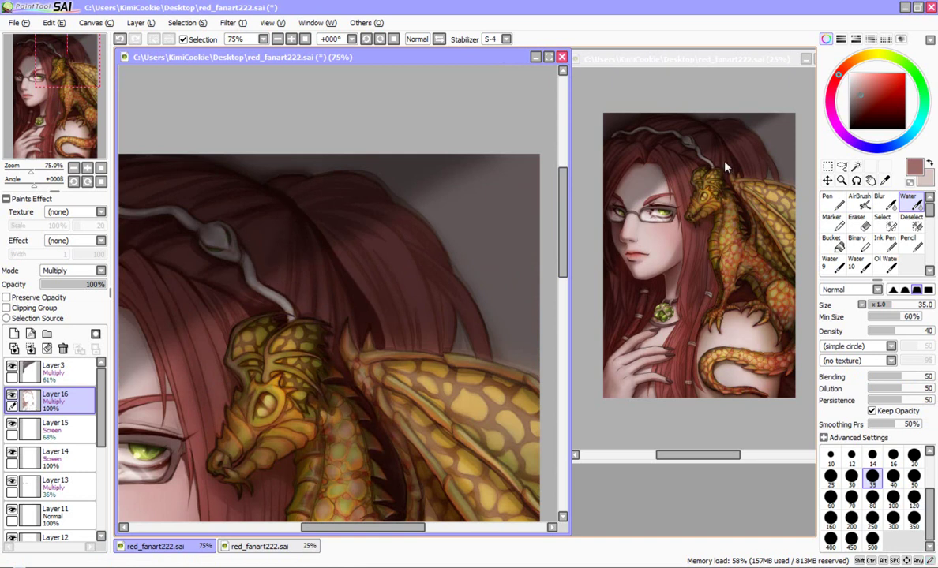
Step: Paint long dark strands across the ponytail down to the dragon's wing with the size 16 Pen, blending them with the size 35 Water brush
key("n")
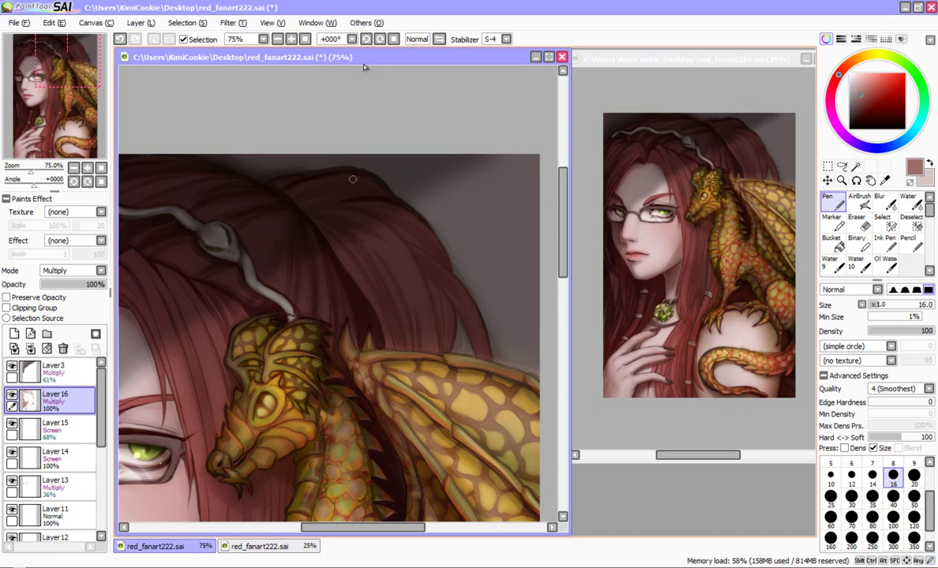
mouse_move(286, 194)
left_mouse_down()
mouse_move(368, 216)
mouse_move(412, 320)
left_mouse_up()
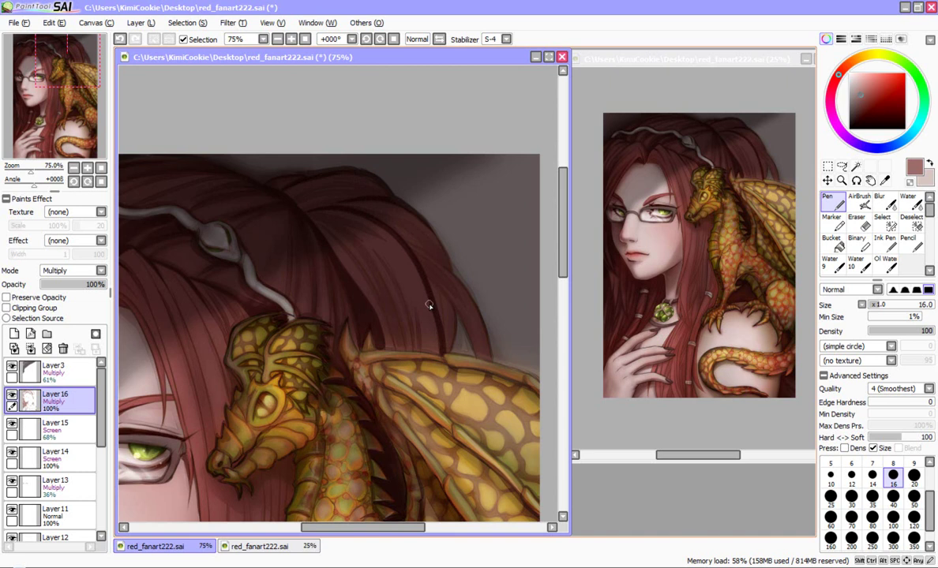
mouse_move(375, 222)
left_mouse_down()
mouse_move(474, 303)
mouse_move(495, 355)
left_mouse_up()
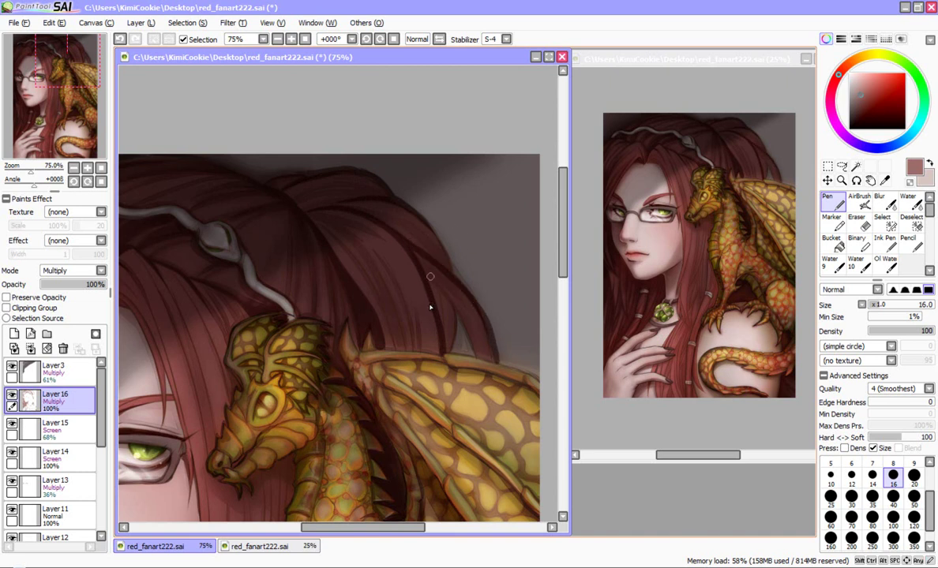
left_click_drag(393, 249, 467, 349)
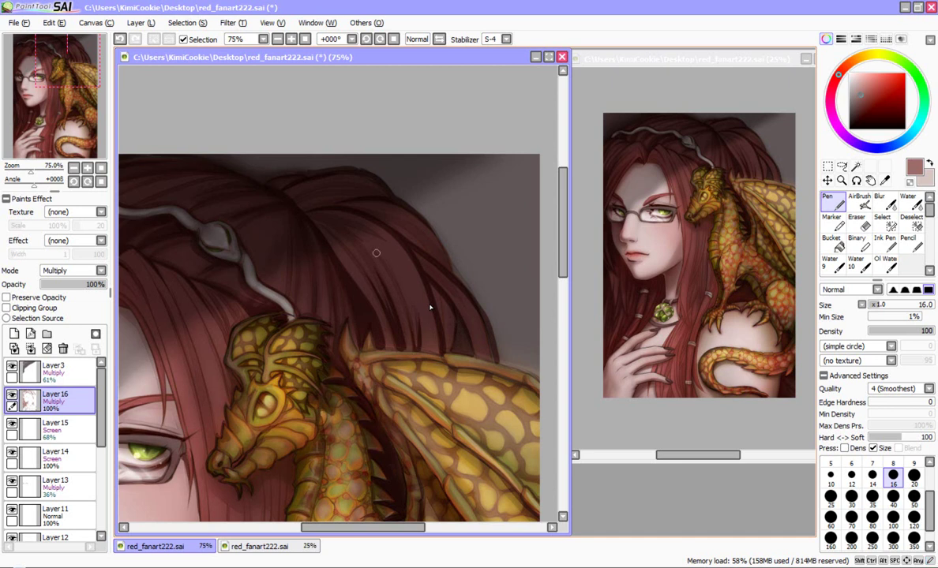
mouse_move(425, 233)
left_mouse_down()
mouse_move(452, 273)
mouse_move(422, 221)
mouse_move(459, 280)
left_mouse_up()
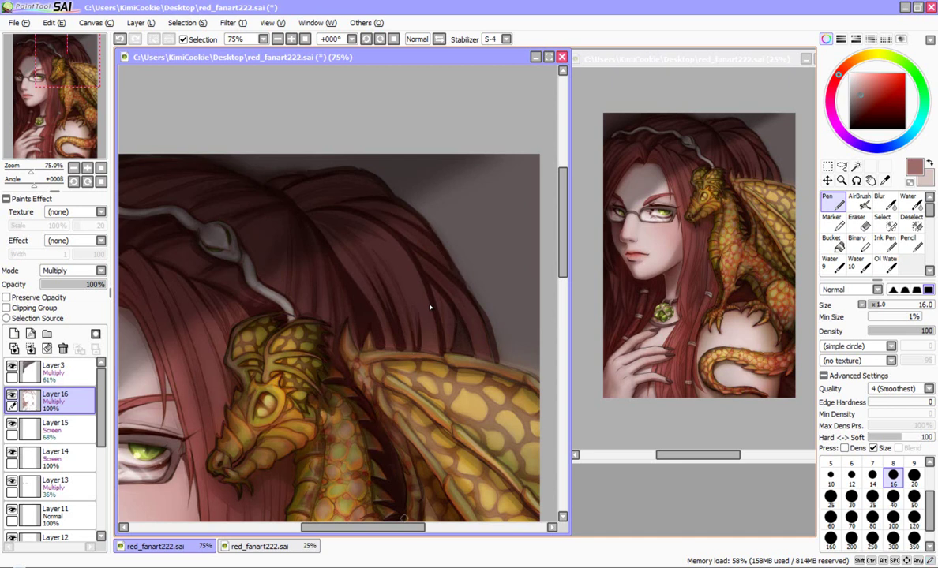
left_click_drag(396, 527, 416, 528)
left_click_drag(388, 307, 396, 330)
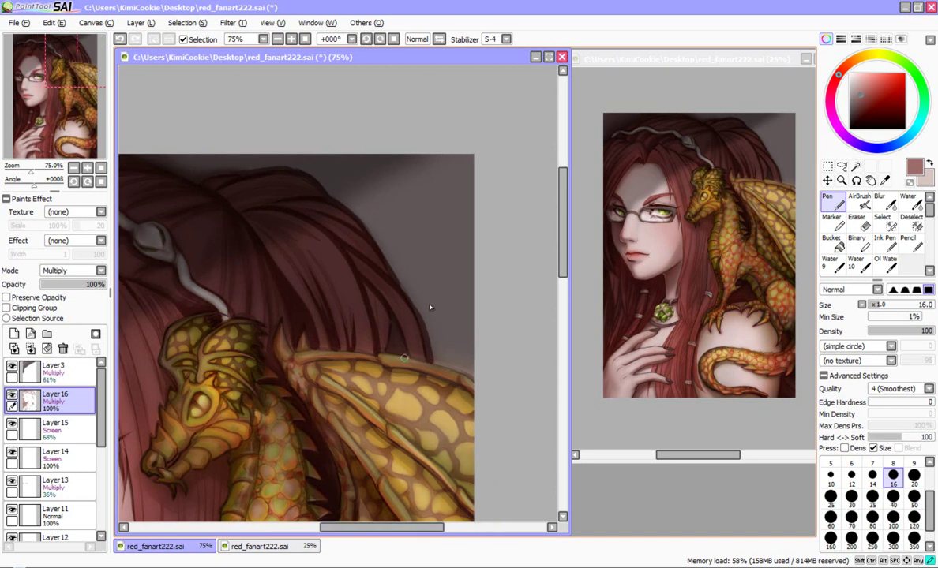
left_click_drag(434, 362, 477, 381)
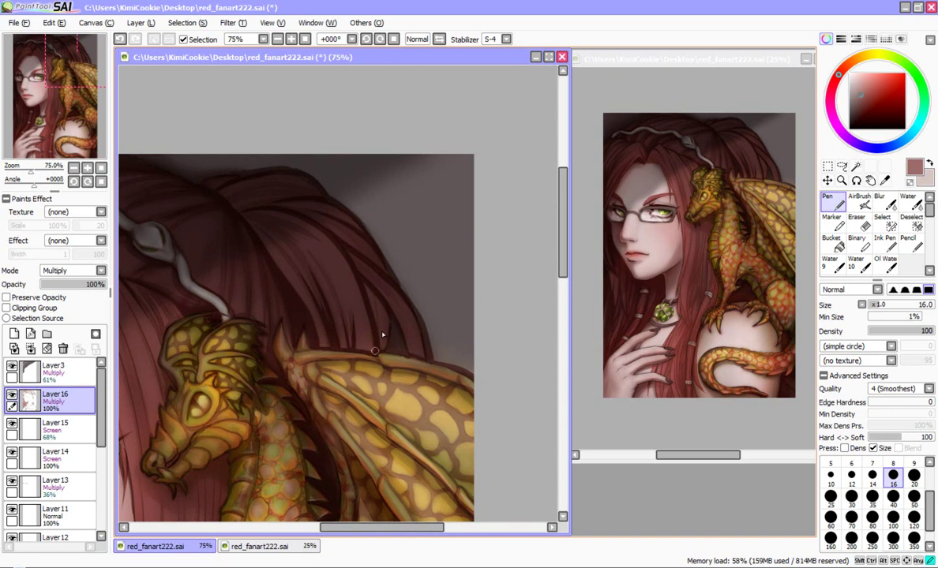
left_click(912, 203)
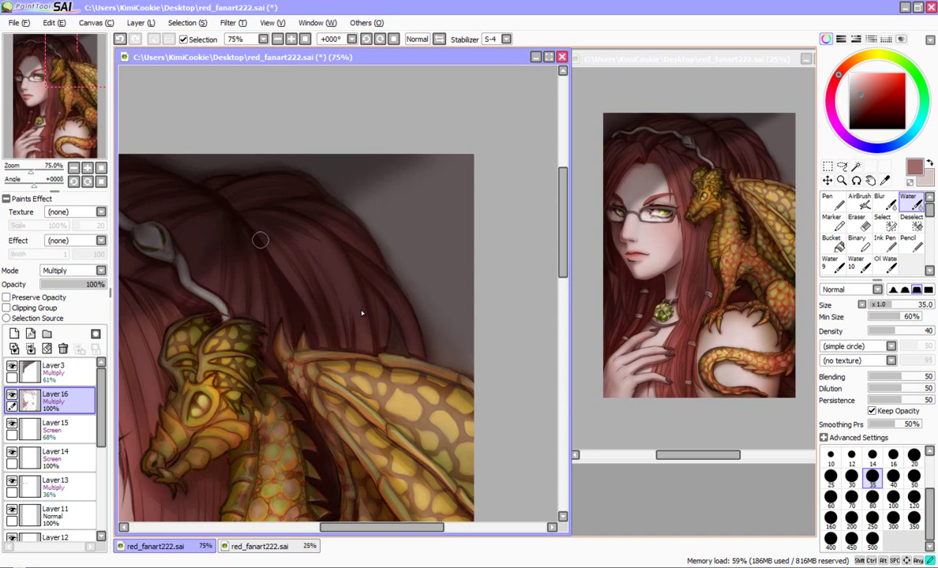
Step: Deepen the strands along the ponytail's outer edge with the size 16 Pen and soften them with the size 35 Water brush
key("n")
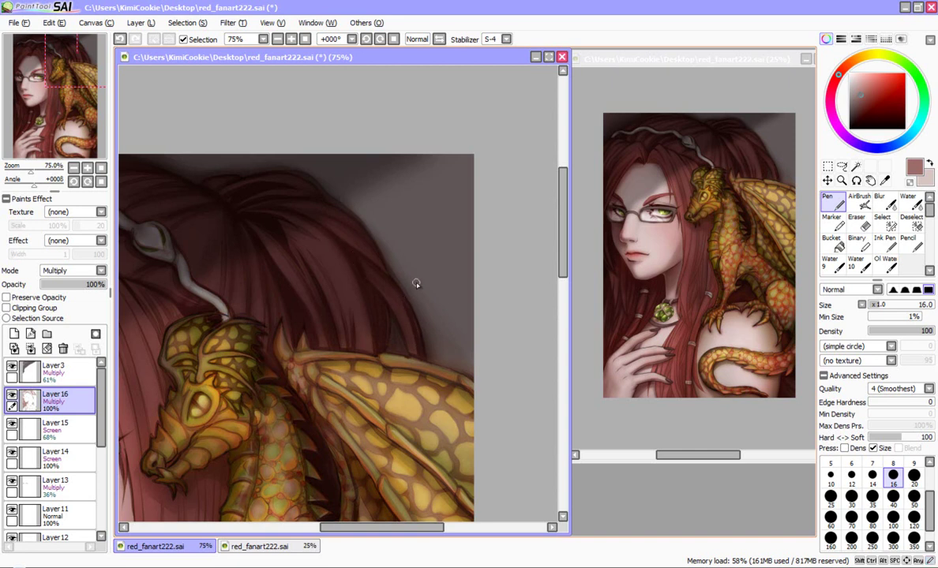
key("c")
left_click_drag(407, 320, 416, 332)
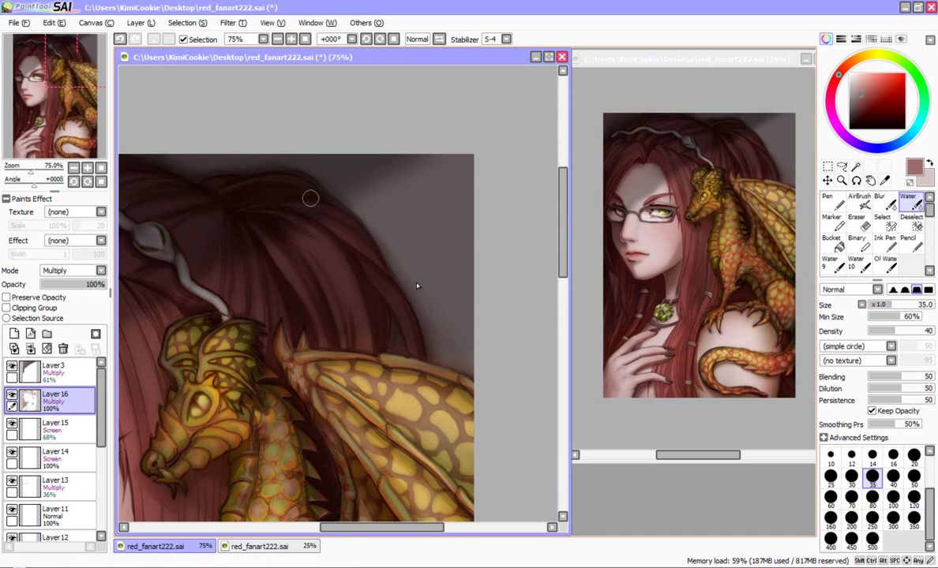
Step: Darken the hair between the parting and the dragon's head with the size 16 Pen and blend it with the size 35 Water brush
key("n")
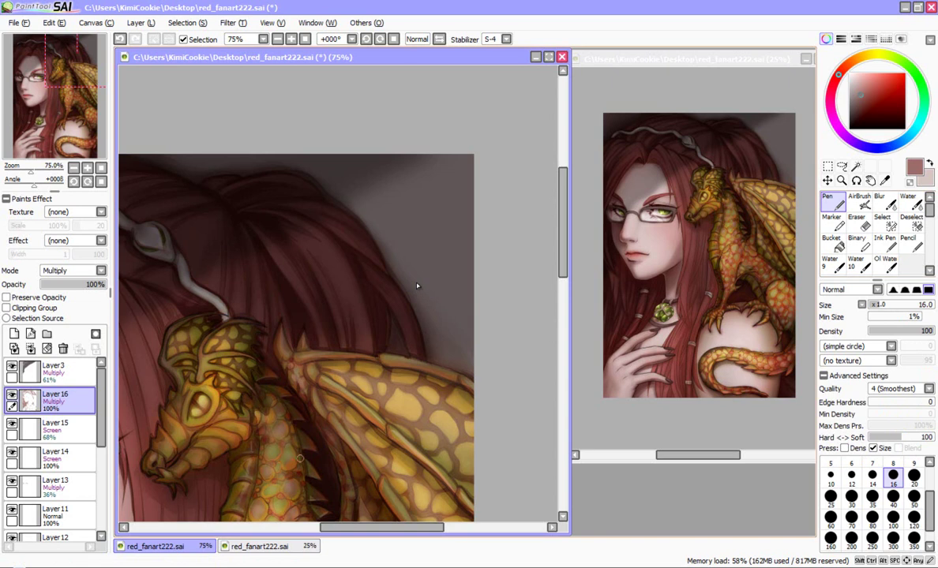
left_click_drag(380, 527, 323, 527)
scroll(453, 319, "down", 3)
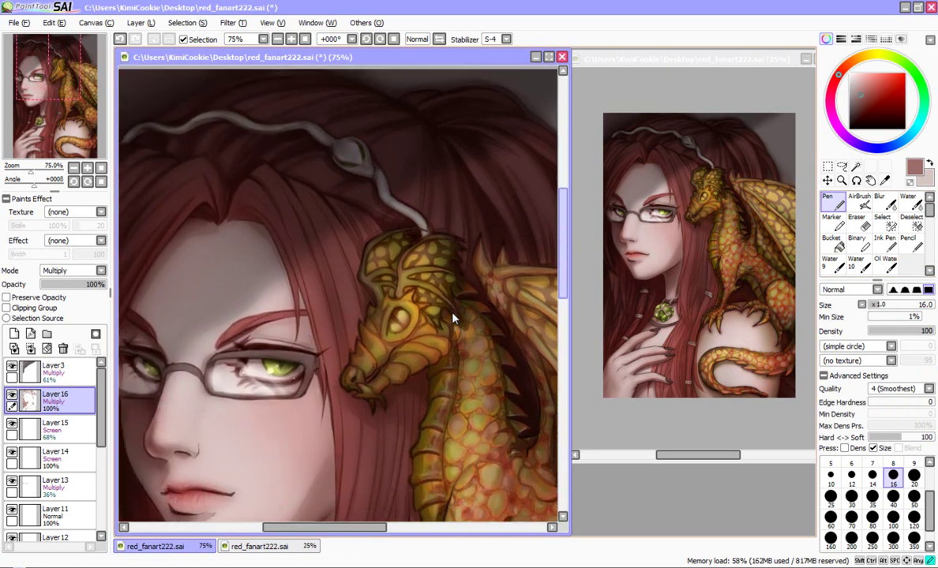
scroll(453, 318, "down", 2)
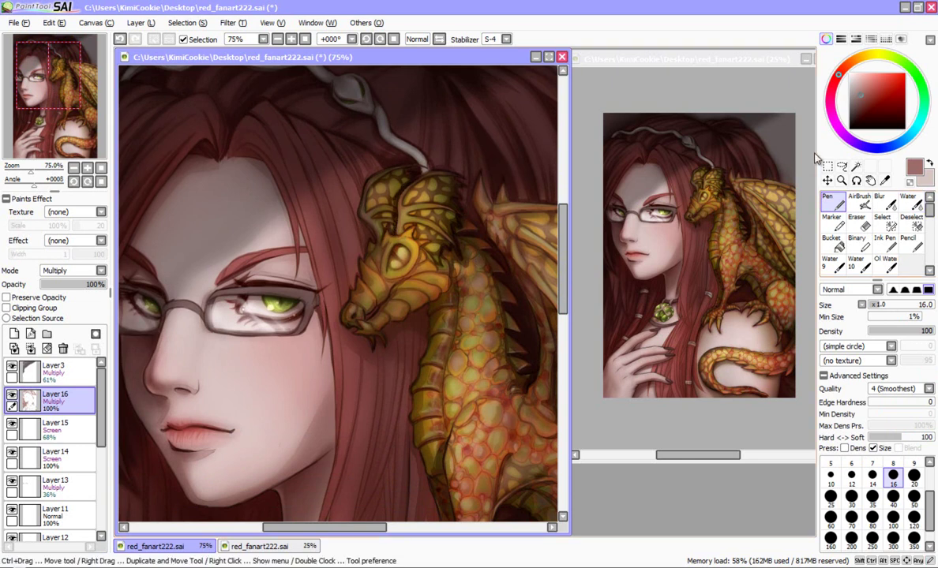
left_click(907, 200)
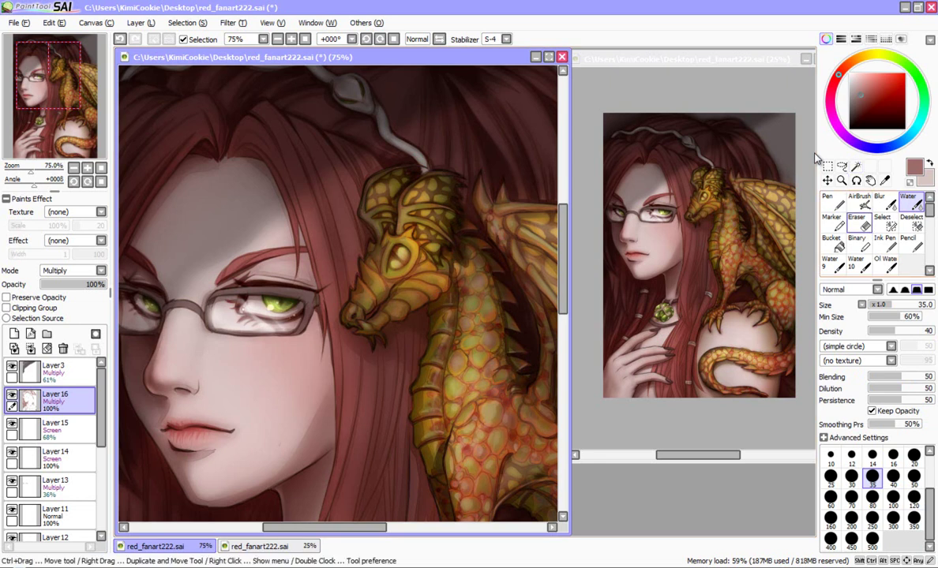
Step: Shade the dragon's eye, brow and snout outline with the size 16 Pen and soften the shading with the size 35 Water brush
key("n")
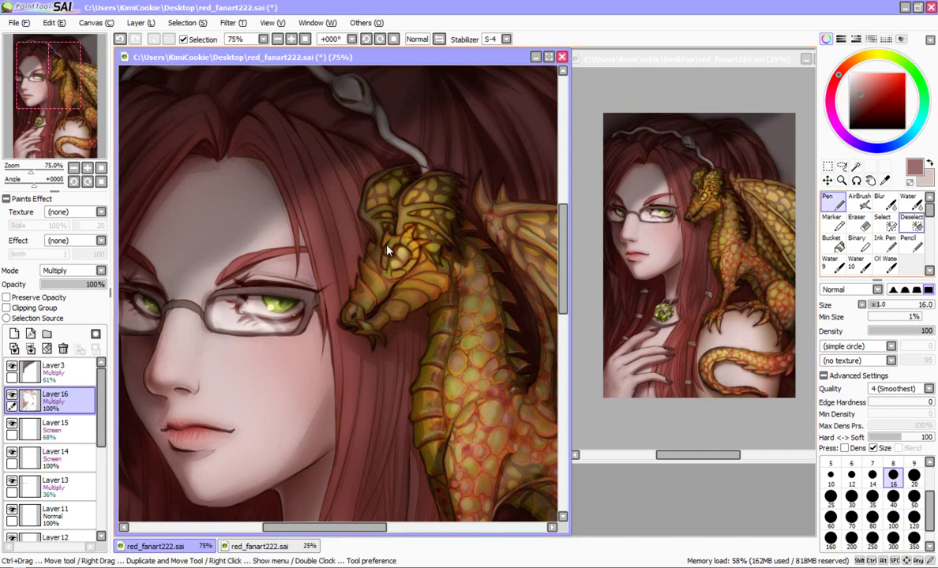
left_click(910, 203)
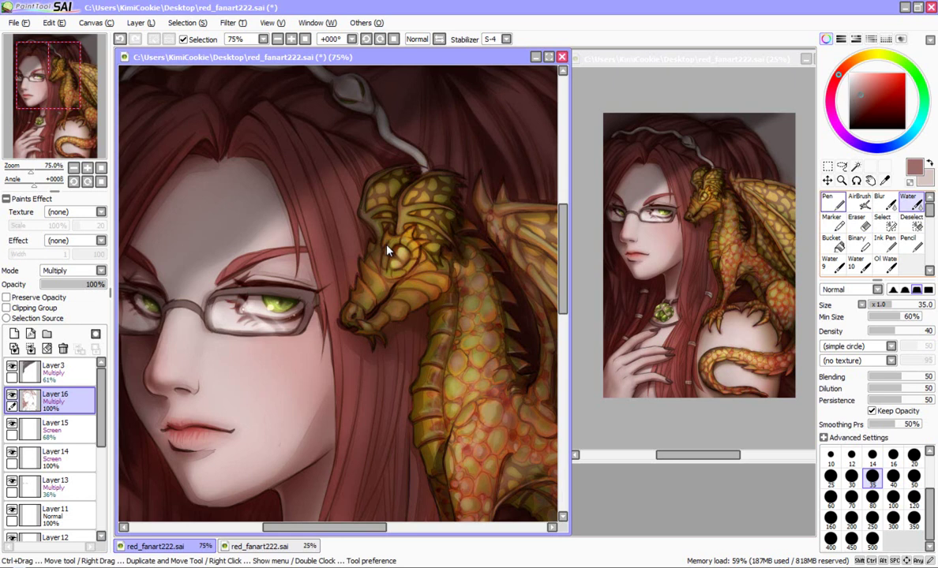
key("n")
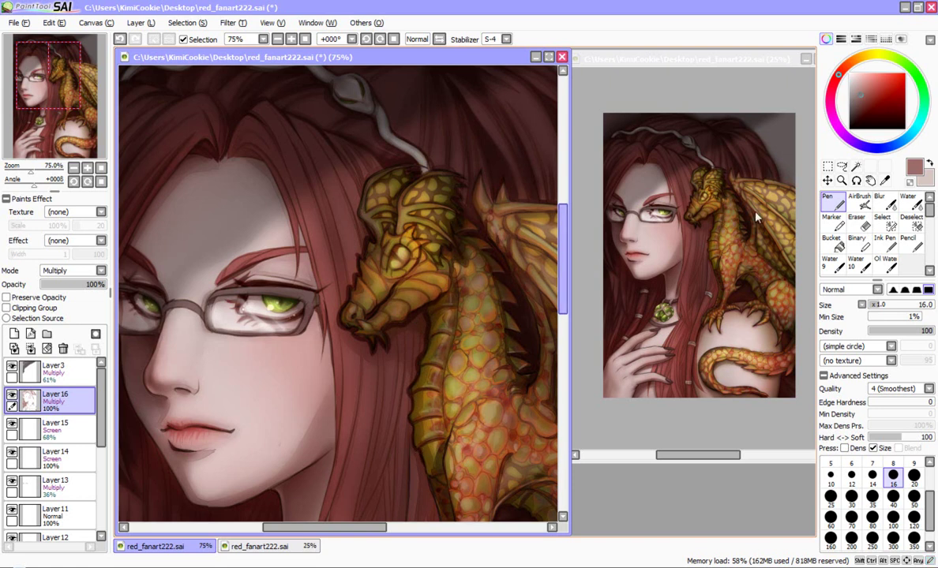
Step: Darken the edge of the dragon's neck and the hair strands running beside it down to the tied lock with the size 16 Pen
scroll(700, 196, "down", 3)
left_click_drag(421, 219, 430, 262)
left_click_drag(429, 241, 425, 236)
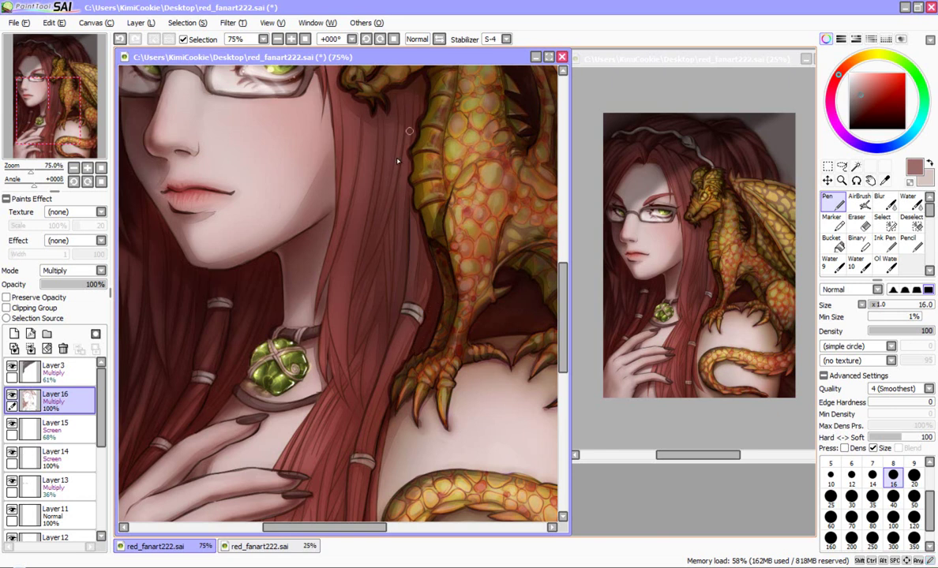
mouse_move(414, 87)
left_mouse_down()
mouse_move(401, 298)
mouse_move(387, 333)
left_mouse_up()
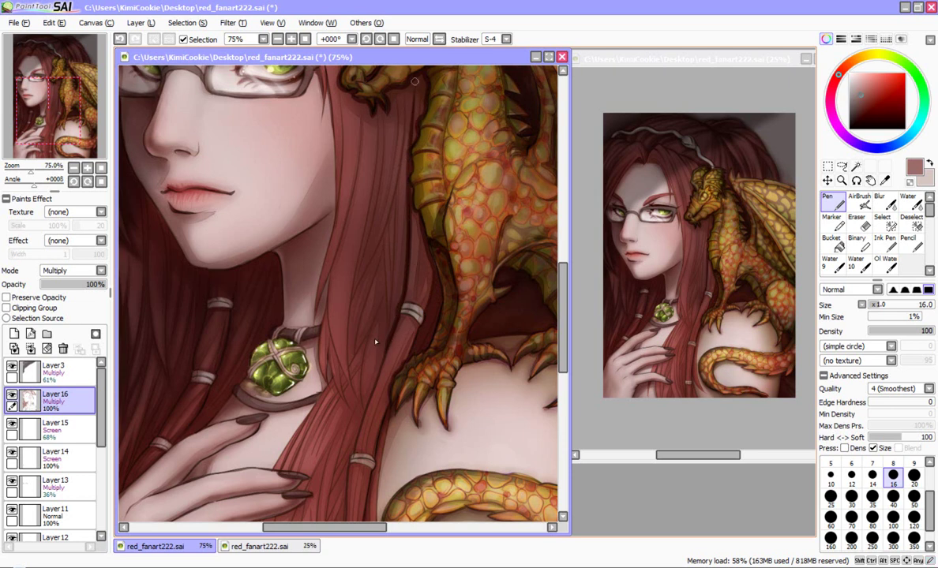
scroll(535, 301, "down", 3)
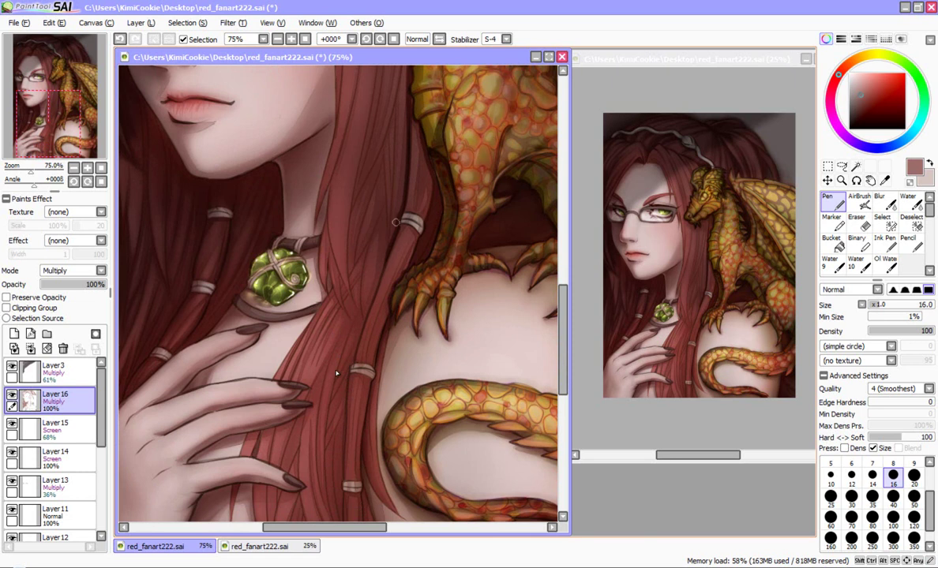
mouse_move(380, 142)
left_mouse_down()
mouse_move(388, 242)
mouse_move(387, 210)
left_mouse_up()
Step: Paint long dark strands through the hair between the woman's neck and the dragon, down to the tied locks, with the size 16 Pen
scroll(335, 376, "up", 4)
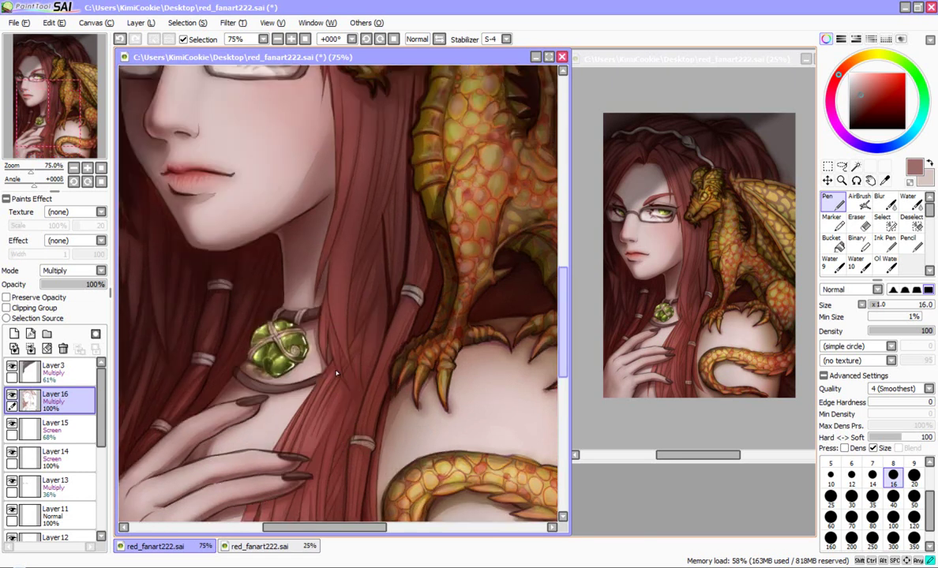
mouse_move(376, 112)
left_mouse_down()
mouse_move(372, 182)
mouse_move(323, 343)
left_mouse_up()
left_click_drag(364, 317, 348, 399)
mouse_move(379, 275)
left_mouse_down()
mouse_move(381, 289)
mouse_move(325, 368)
left_mouse_up()
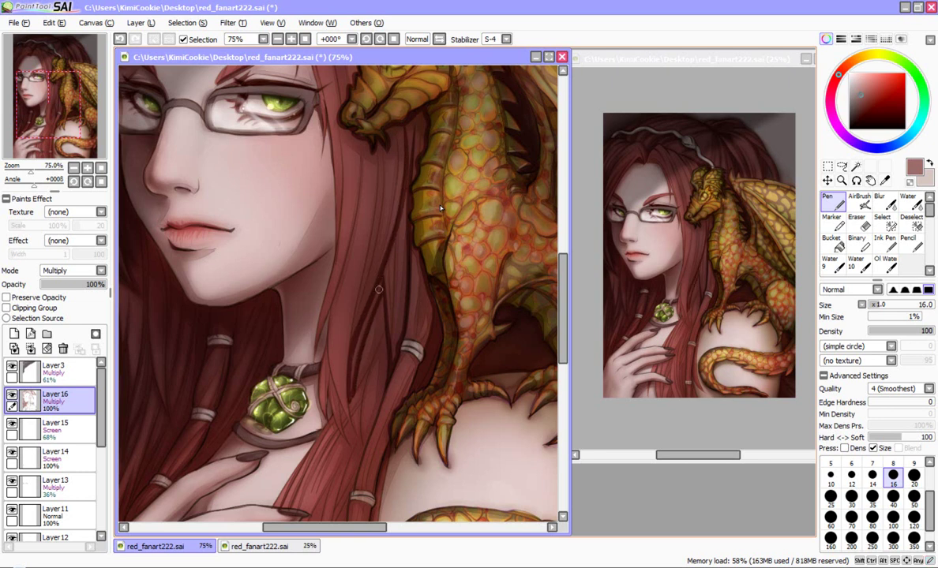
left_click_drag(352, 262, 325, 368)
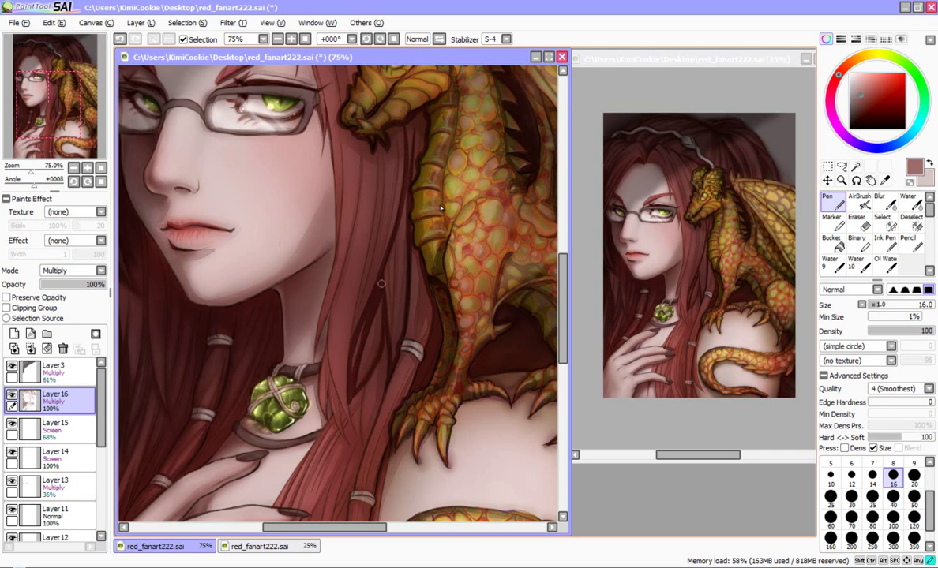
left_click_drag(352, 323, 331, 360)
left_click_drag(377, 299, 377, 348)
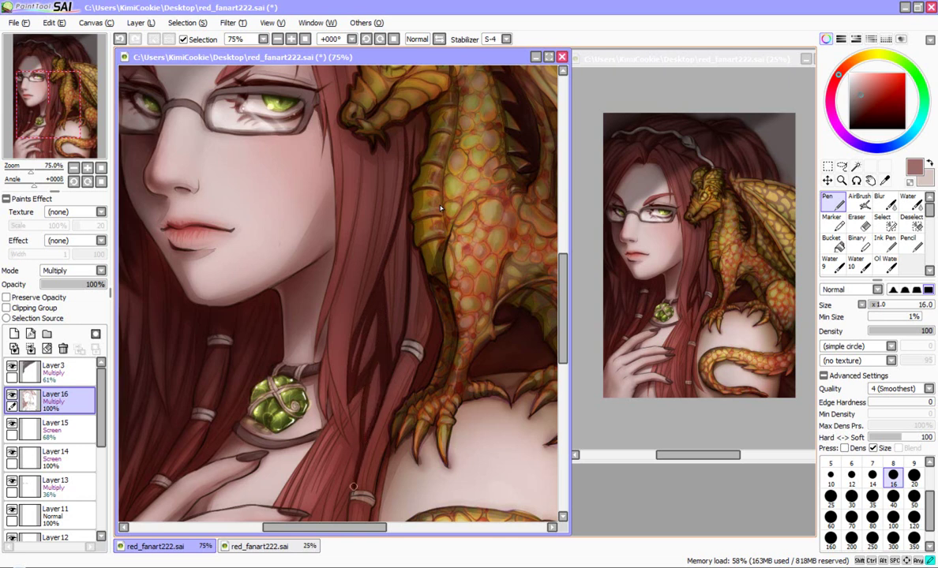
left_click_drag(405, 187, 395, 351)
left_click_drag(389, 254, 389, 269)
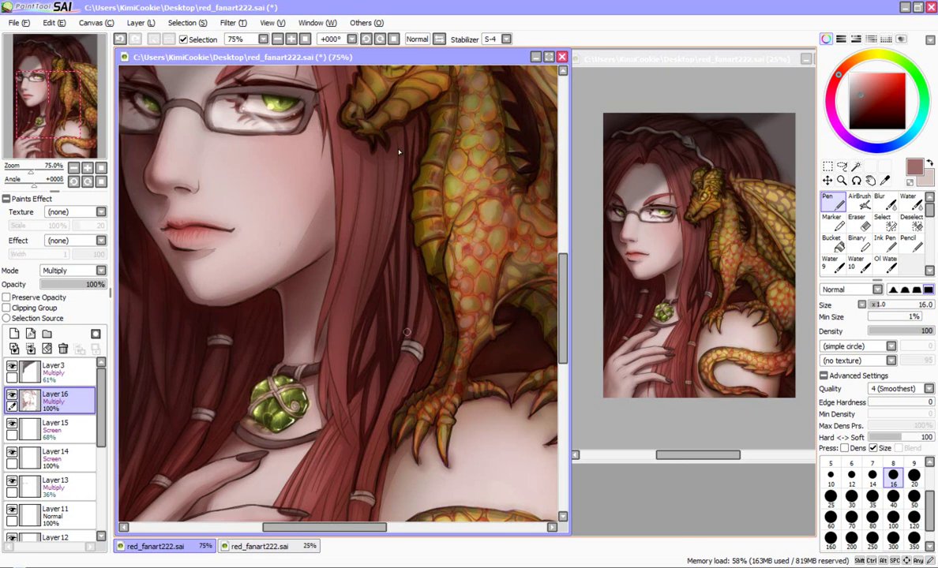
left_click_drag(428, 285, 414, 341)
Step: Darken the hair at the parting and the strands framing the forehead with the size 16 Pen
left_click_drag(562, 309, 563, 290)
left_click_drag(324, 527, 362, 527)
key("ctrl+z")
scroll(398, 152, "left", 2)
scroll(398, 152, "up", 4)
scroll(398, 152, "up", 2)
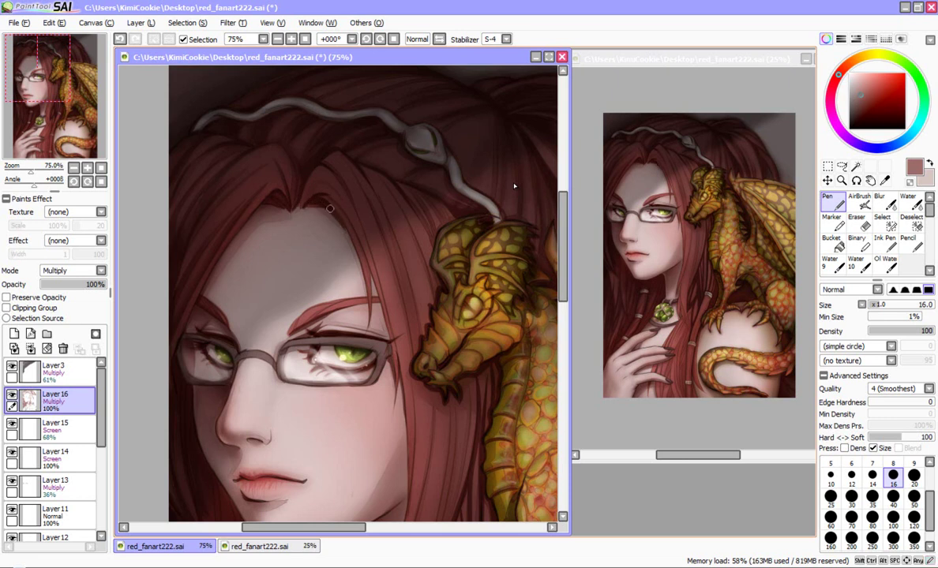
mouse_move(302, 206)
left_mouse_down()
mouse_move(354, 183)
mouse_move(375, 240)
mouse_move(348, 211)
mouse_move(338, 217)
mouse_move(317, 195)
left_mouse_up()
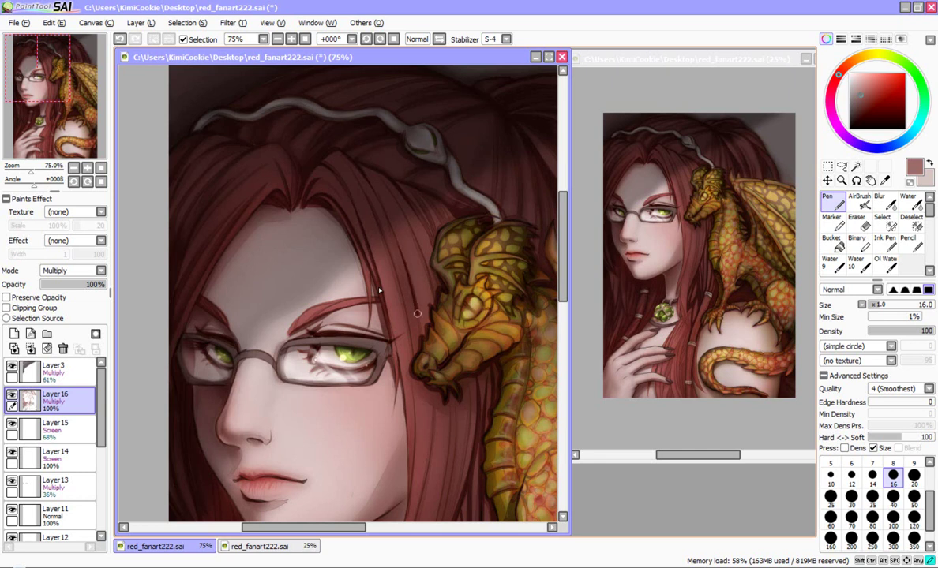
Step: Darken the hair strands between the forehead and the dragon's head with the size 16 Pen and soften them with the size 35 Water brush
left_click_drag(376, 210, 413, 350)
left_click_drag(415, 307, 417, 355)
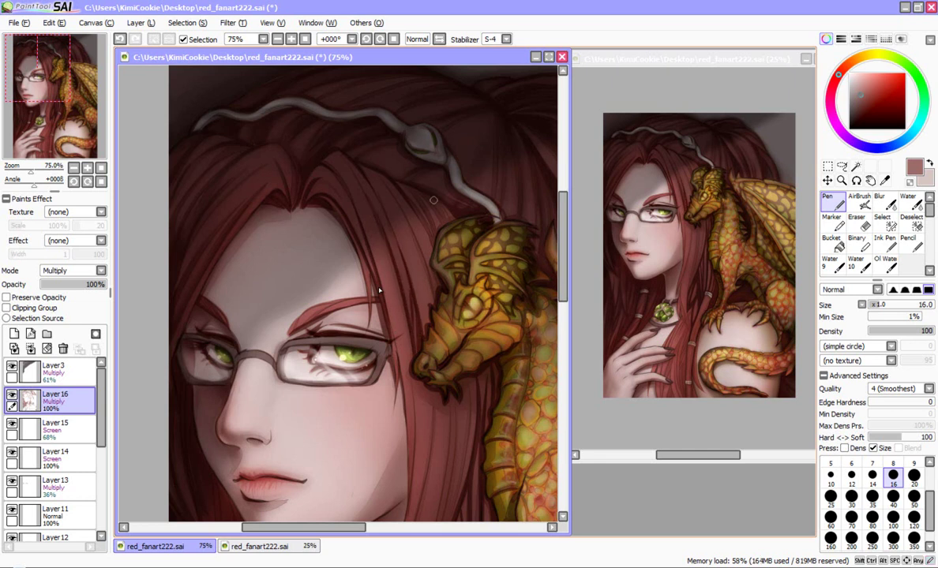
left_click_drag(403, 182, 432, 242)
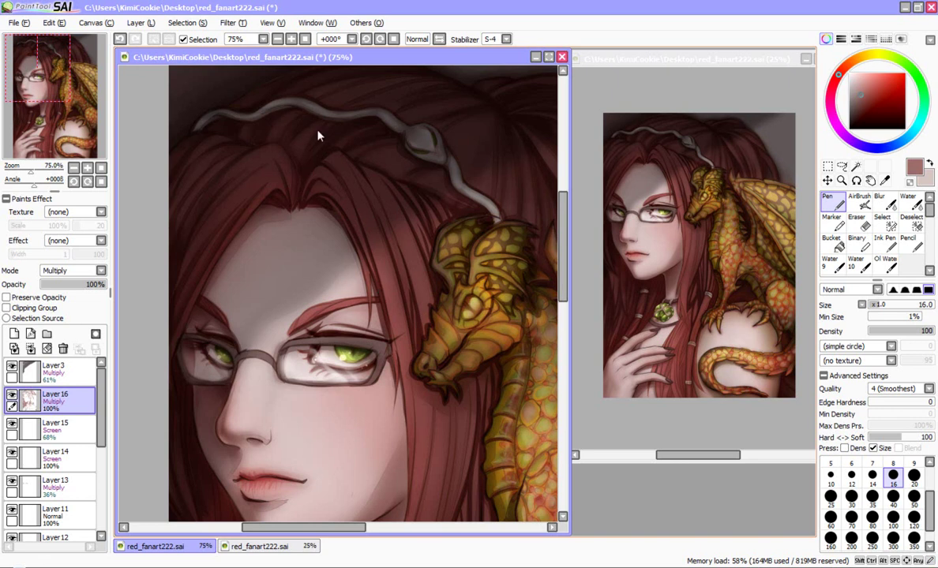
left_click(910, 202)
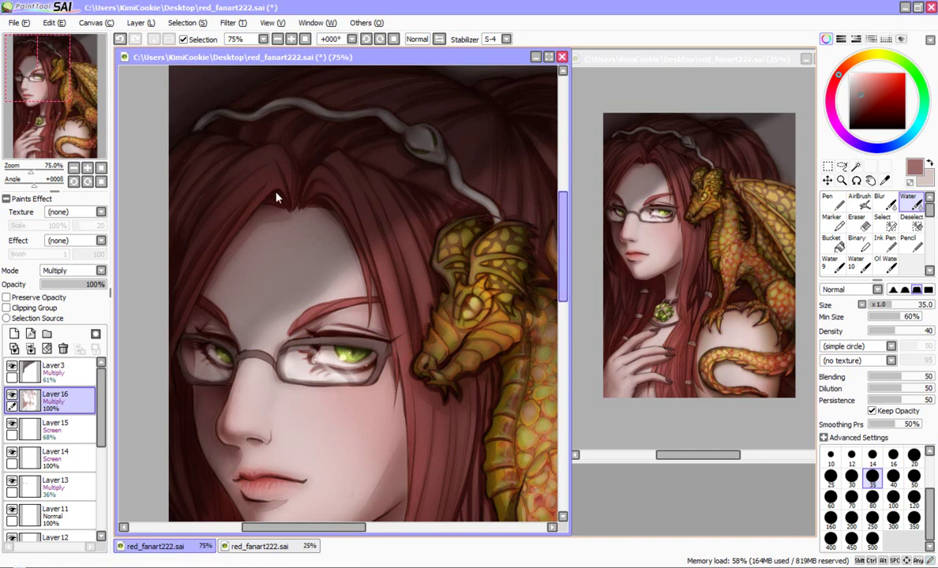
Step: Paint long dark strands beside the cheek and below the dragon's snout, down to the necklace, with the size 16 Pen
scroll(277, 197, "down", 5)
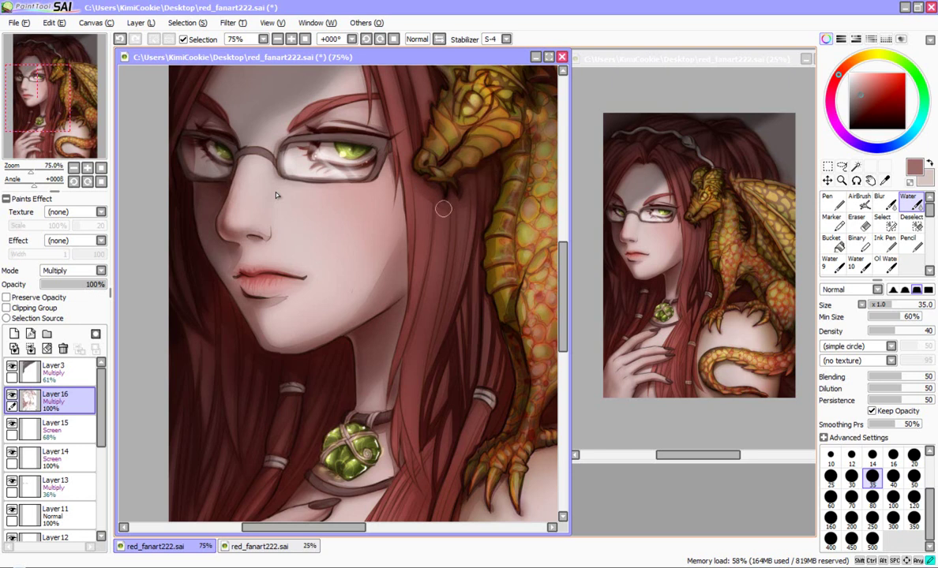
key("n")
left_click_drag(412, 178, 412, 297)
left_click_drag(400, 158, 406, 290)
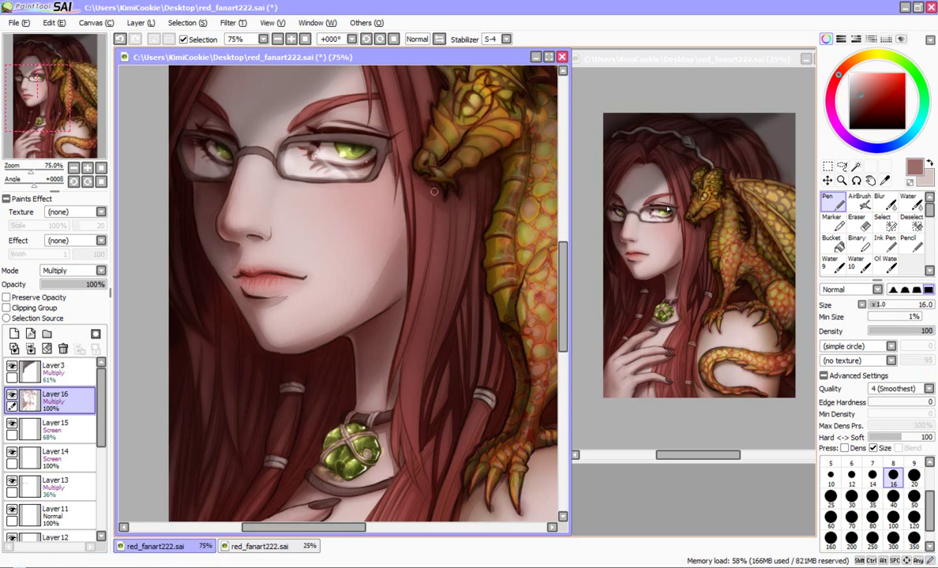
mouse_move(430, 182)
left_mouse_down()
mouse_move(432, 230)
mouse_move(407, 341)
left_mouse_up()
left_click_drag(399, 397, 423, 470)
left_click_drag(417, 177, 394, 361)
mouse_move(453, 192)
left_mouse_down()
mouse_move(451, 270)
mouse_move(429, 374)
left_mouse_up()
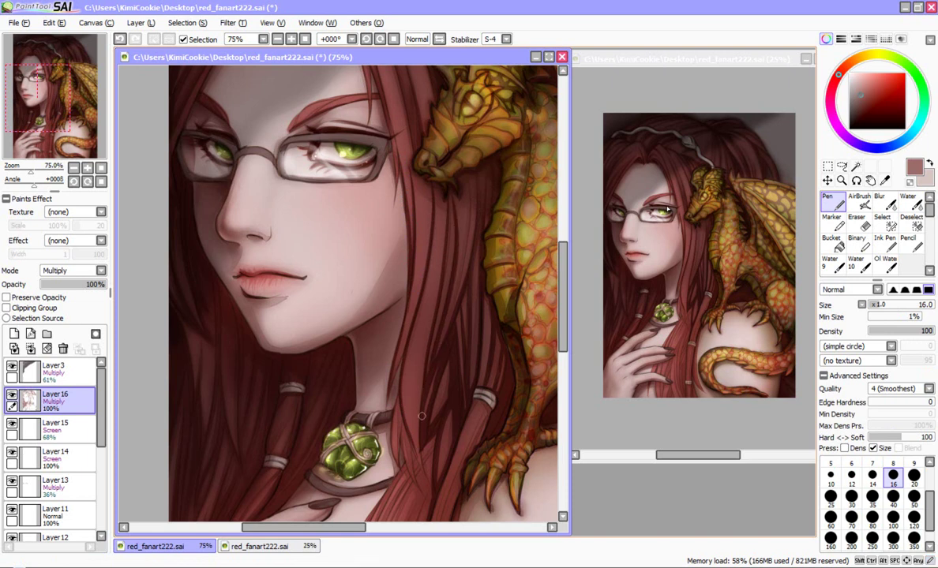
Step: Undo the last strand, repaint dark strands from the dragon's snout down past the jaw, and blend them with the size 35 Water brush
key("ctrl+z")
left_click_drag(421, 177, 390, 365)
mouse_move(436, 165)
left_mouse_down()
mouse_move(433, 223)
mouse_move(402, 338)
left_mouse_up()
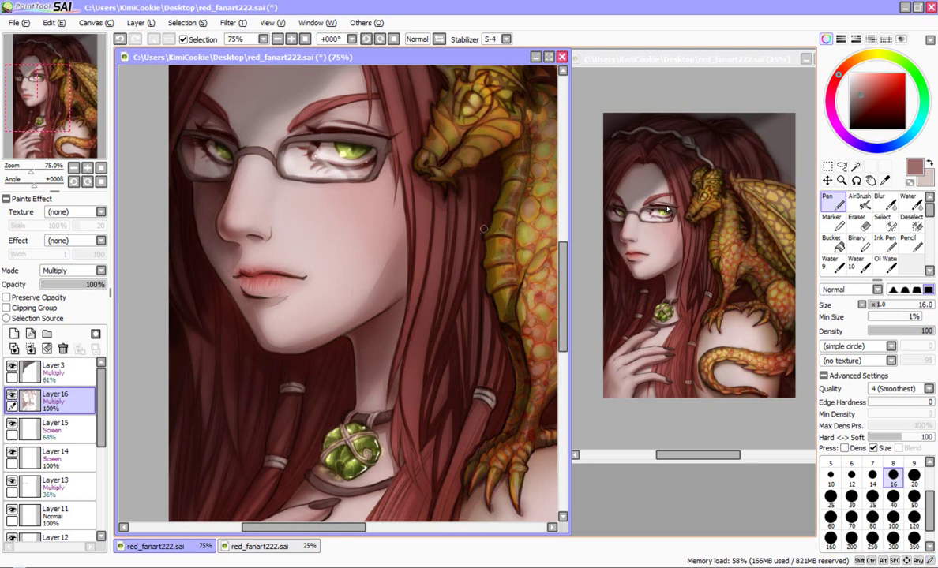
left_click_drag(447, 201, 423, 324)
left_click_drag(439, 262, 427, 375)
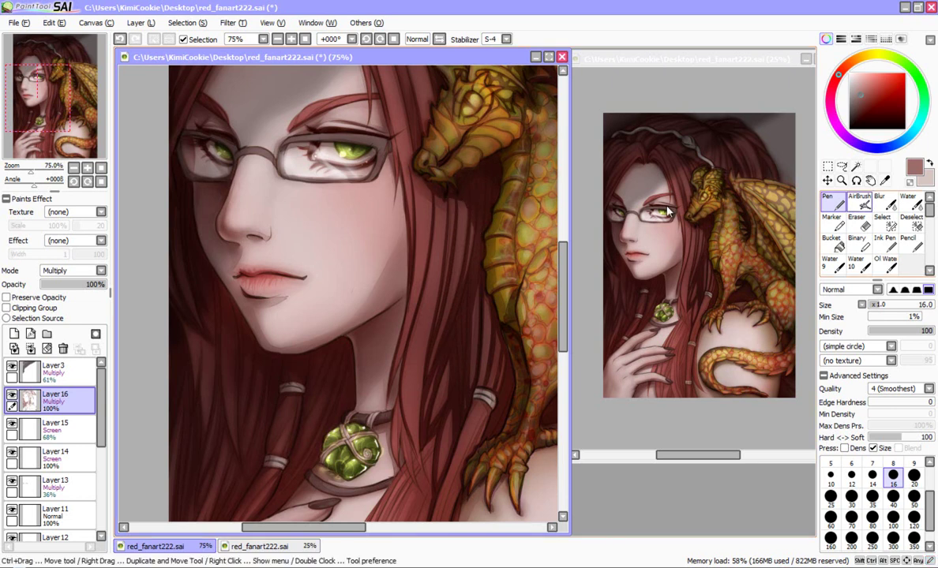
key("c")
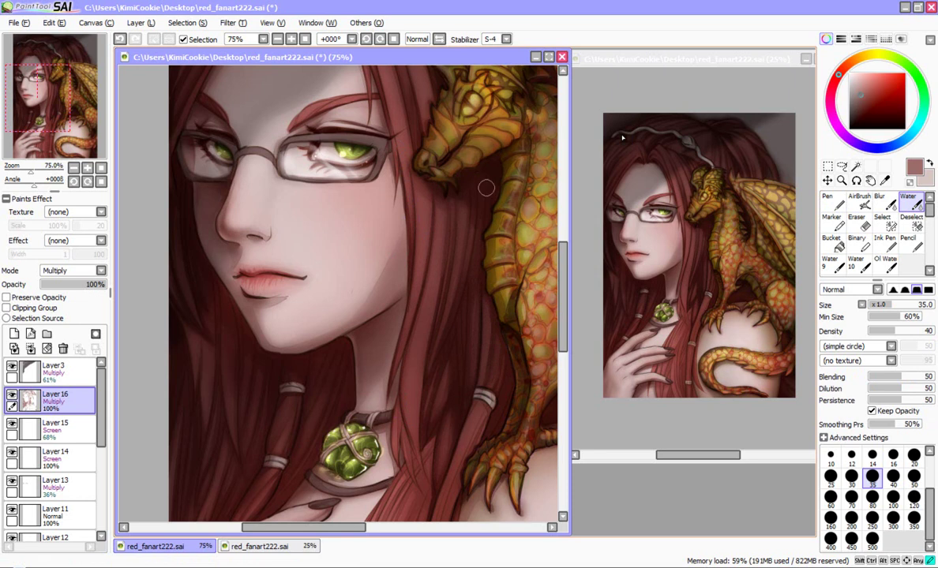
Step: Darken the eyebrow nearest the dragon with the size 16 Pen, clean its tail with the Eraser, and blend it with the Water brush
left_click_drag(562, 283, 562, 246)
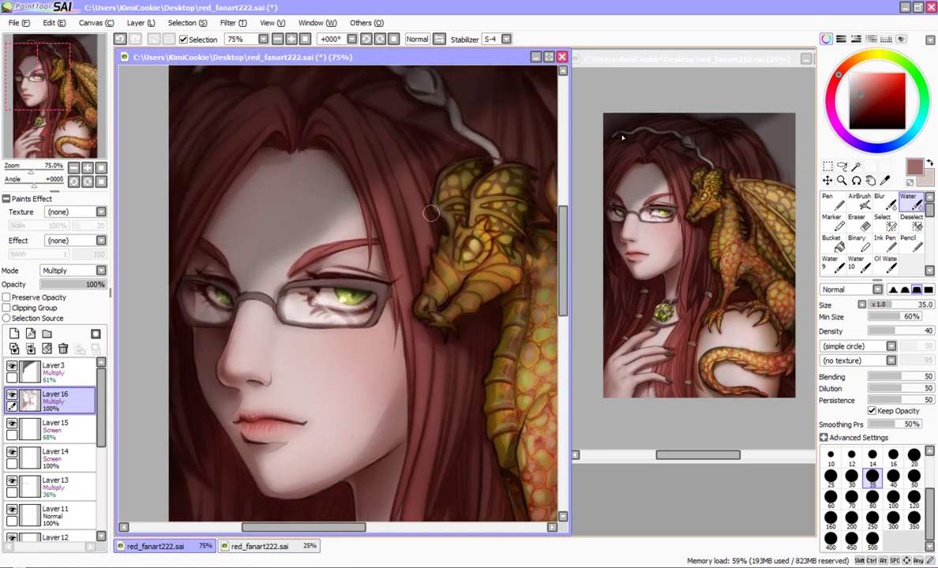
key("n")
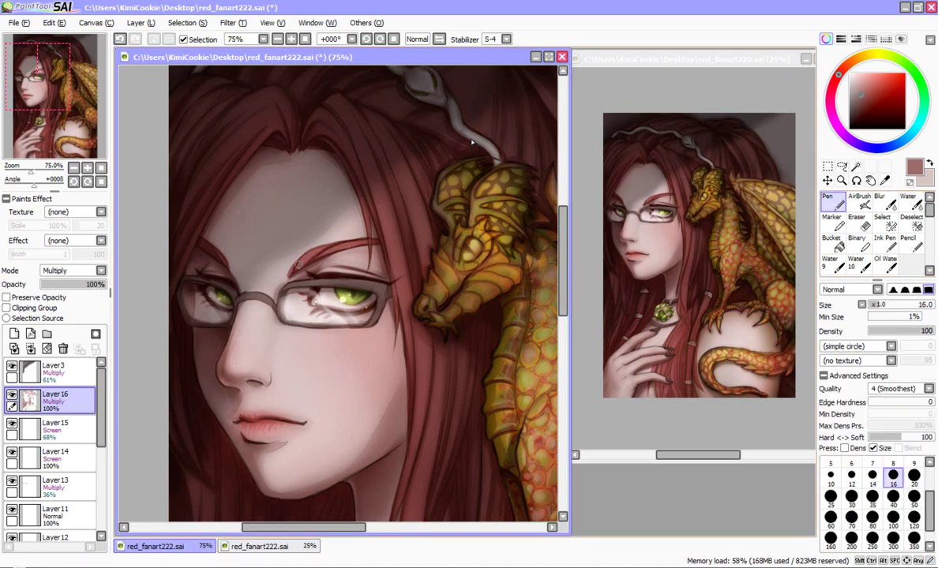
left_click_drag(292, 271, 327, 251)
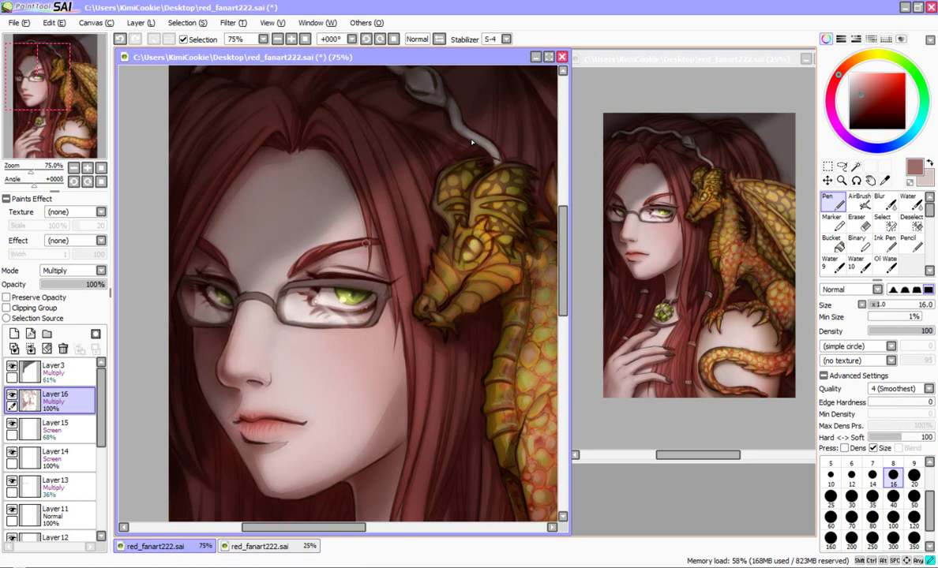
key("e")
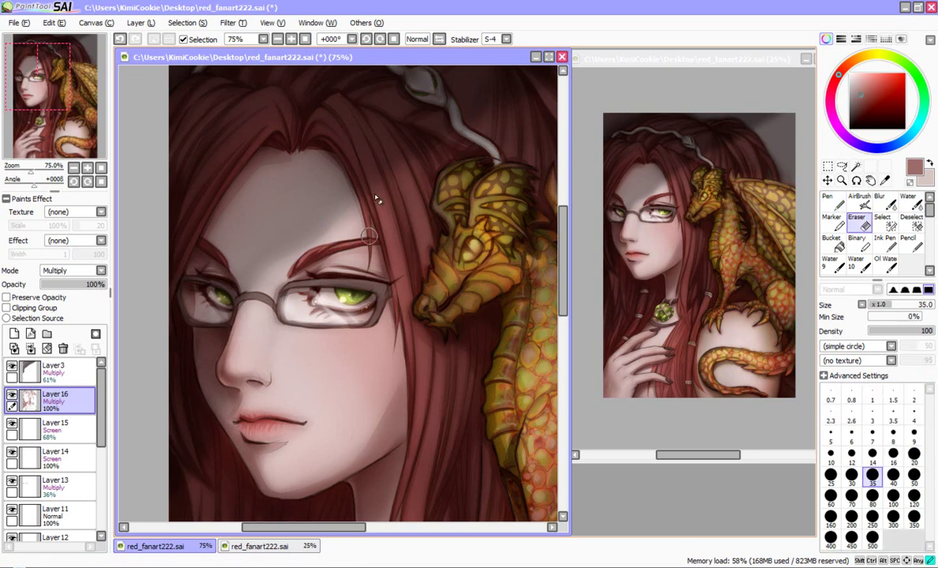
key("n")
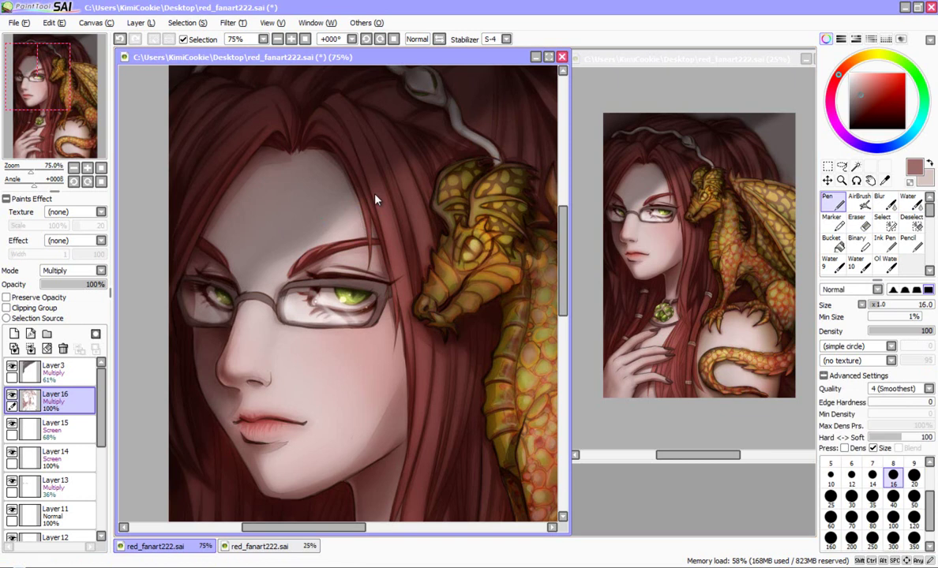
left_click(910, 202)
left_click_drag(310, 265, 294, 267)
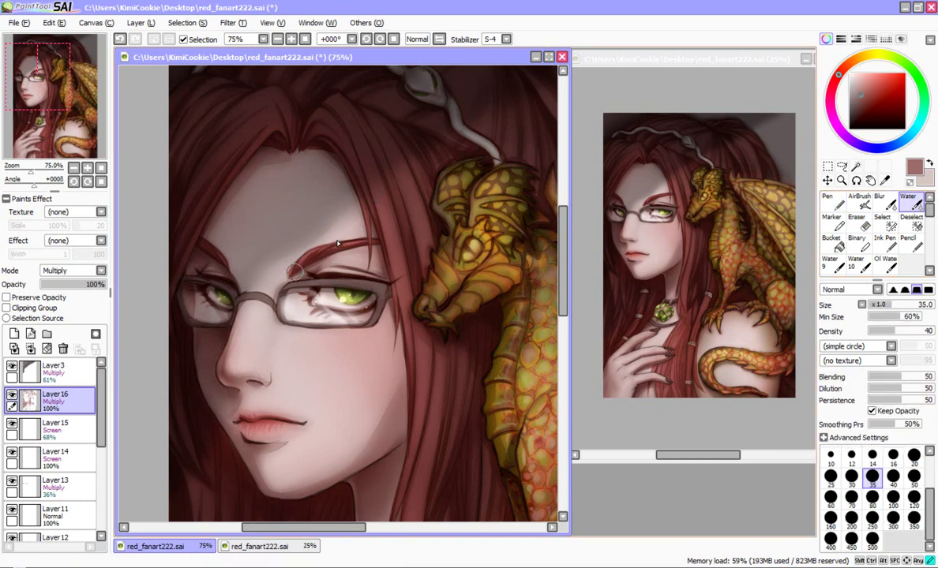
Step: Darken the strand running past the outer corner of the glasses with the size 16 Pen and blend it with the Water brush
key("n")
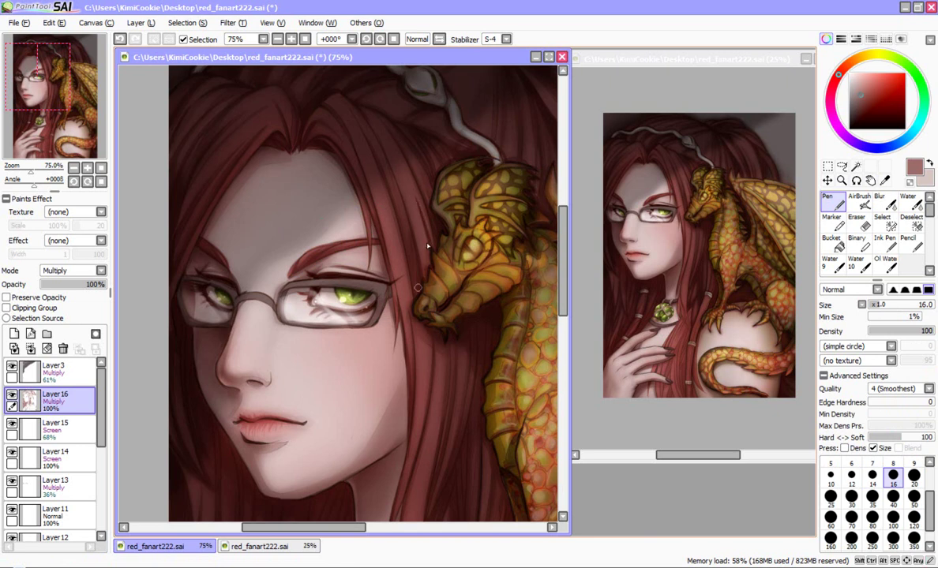
left_click_drag(380, 199, 413, 370)
left_click(911, 202)
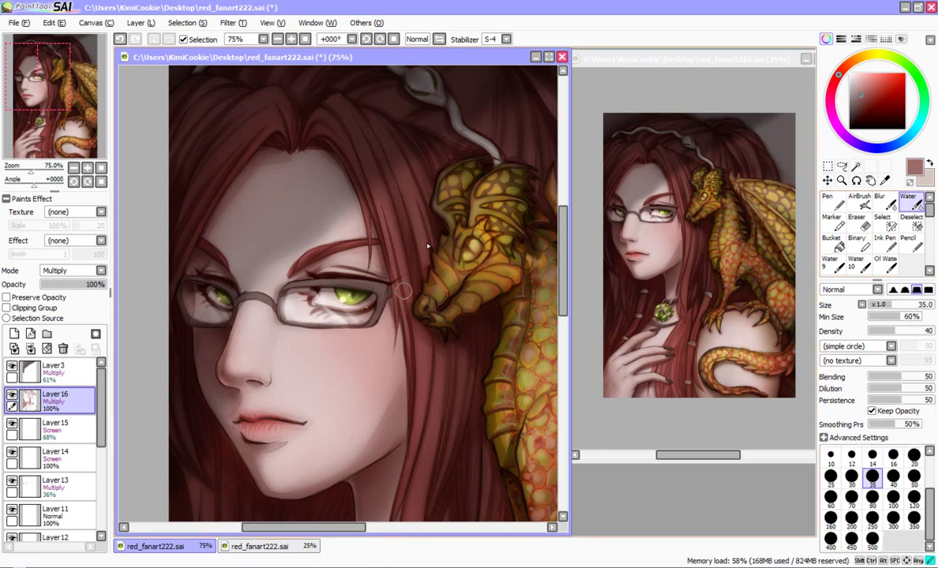
Step: Paint dark strands along the neck to tapered tips beside the green pendant with the size 16 Pen and soften them with the Water brush
key("n")
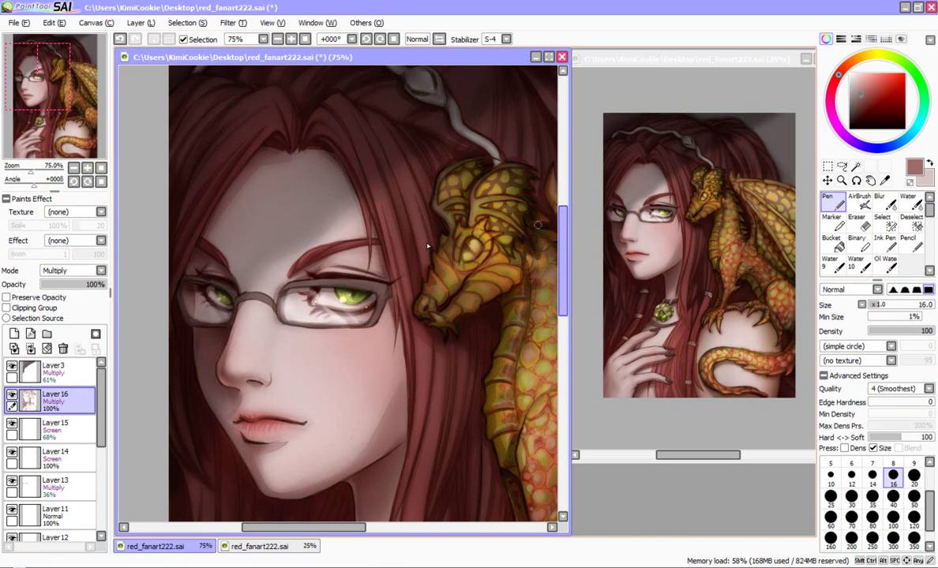
scroll(427, 249, "down", 8)
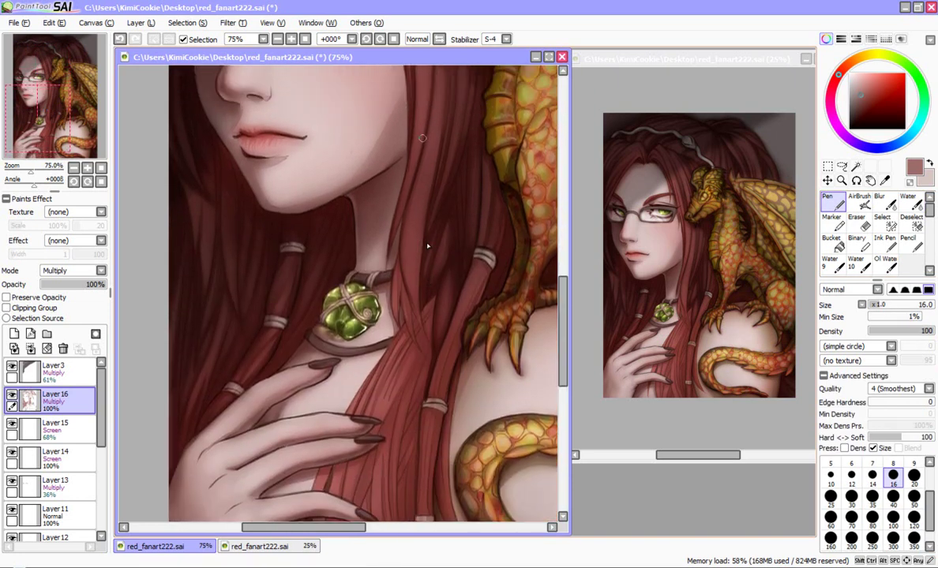
mouse_move(430, 110)
left_mouse_down()
mouse_move(409, 253)
mouse_move(420, 329)
left_mouse_up()
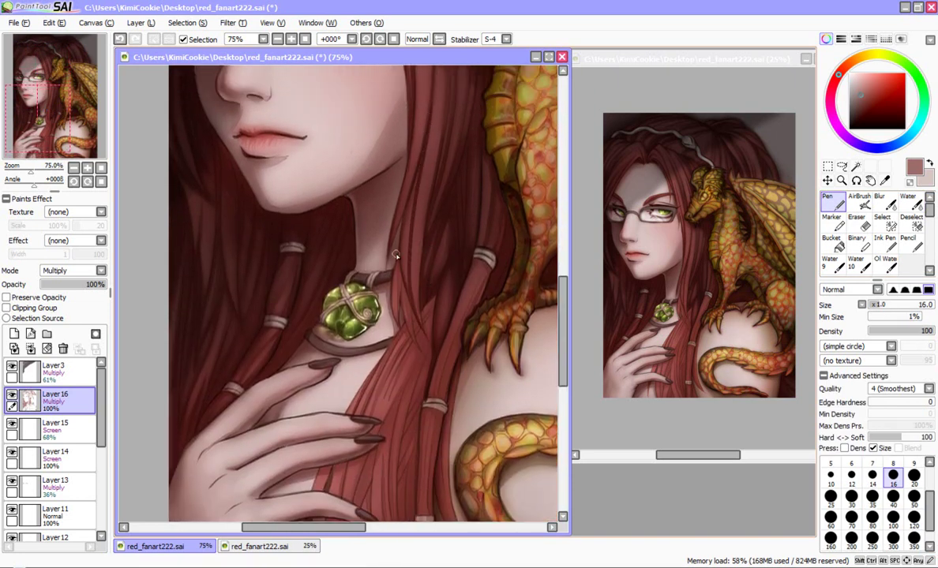
mouse_move(419, 160)
left_mouse_down()
mouse_move(401, 259)
mouse_move(414, 323)
left_mouse_up()
left_click_drag(398, 229, 395, 296)
mouse_move(402, 251)
left_mouse_down()
mouse_move(399, 308)
mouse_move(403, 280)
mouse_move(419, 344)
left_mouse_up()
mouse_move(408, 300)
left_mouse_down()
mouse_move(419, 347)
mouse_move(389, 261)
mouse_move(409, 310)
left_mouse_up()
mouse_move(399, 271)
left_mouse_down()
mouse_move(415, 330)
mouse_move(407, 298)
mouse_move(421, 333)
left_mouse_up()
left_click_drag(367, 260, 376, 274)
left_click_drag(385, 302, 397, 318)
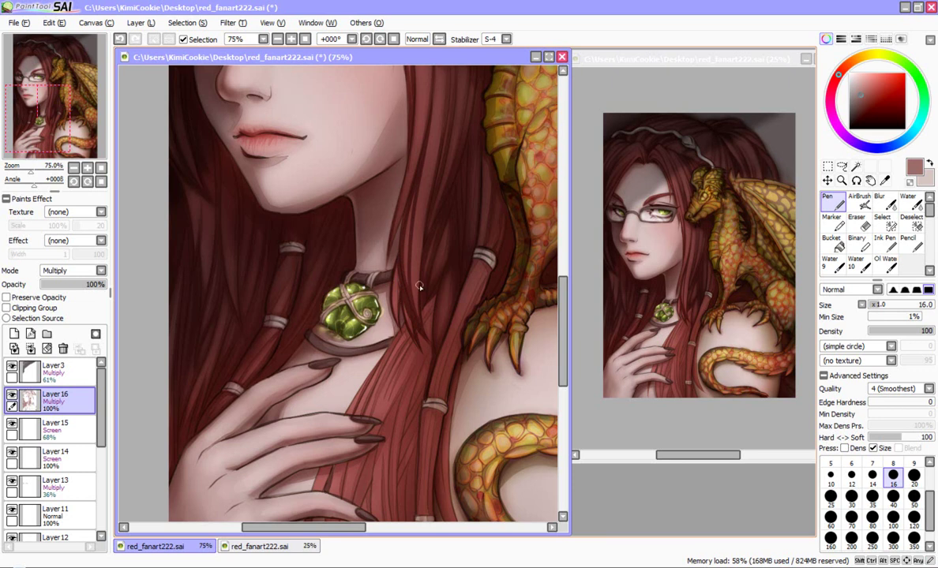
left_click(910, 203)
mouse_move(429, 122)
left_mouse_down()
mouse_move(412, 207)
mouse_move(419, 316)
left_mouse_up()
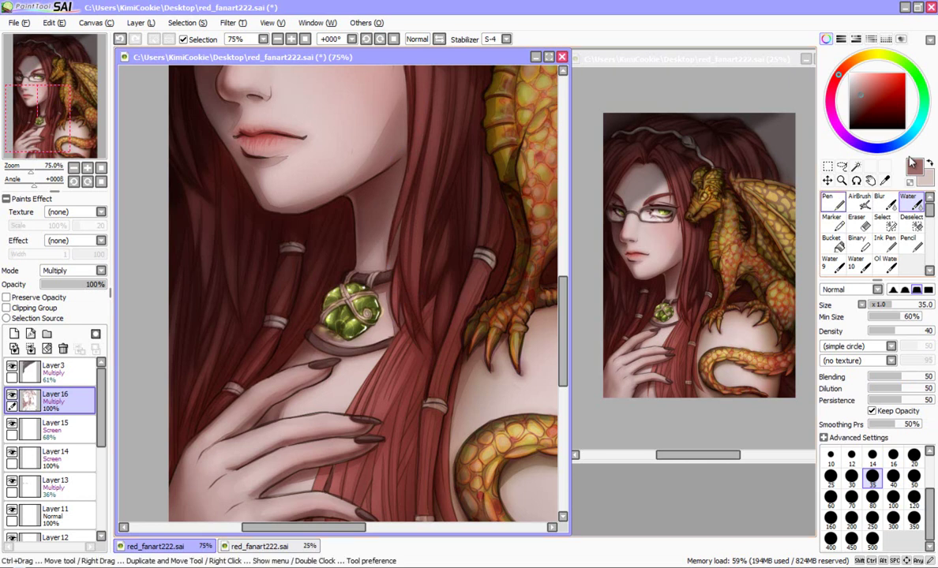
Step: Shade the hair beside the dragon's neck with the size 80 AirBrush and undo the last stroke
key("v")
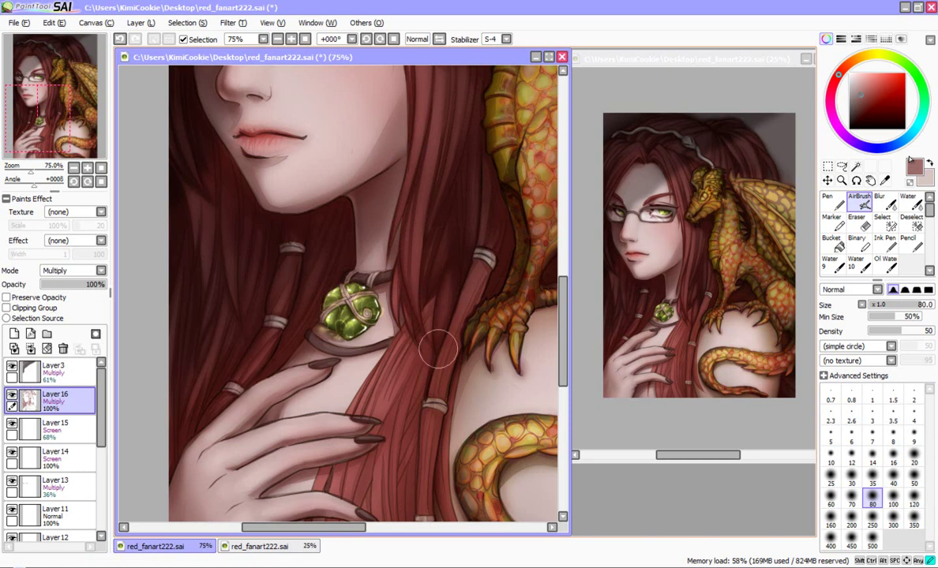
scroll(442, 236, "up", 5)
mouse_move(452, 240)
left_mouse_down()
mouse_move(462, 335)
mouse_move(467, 321)
left_mouse_up()
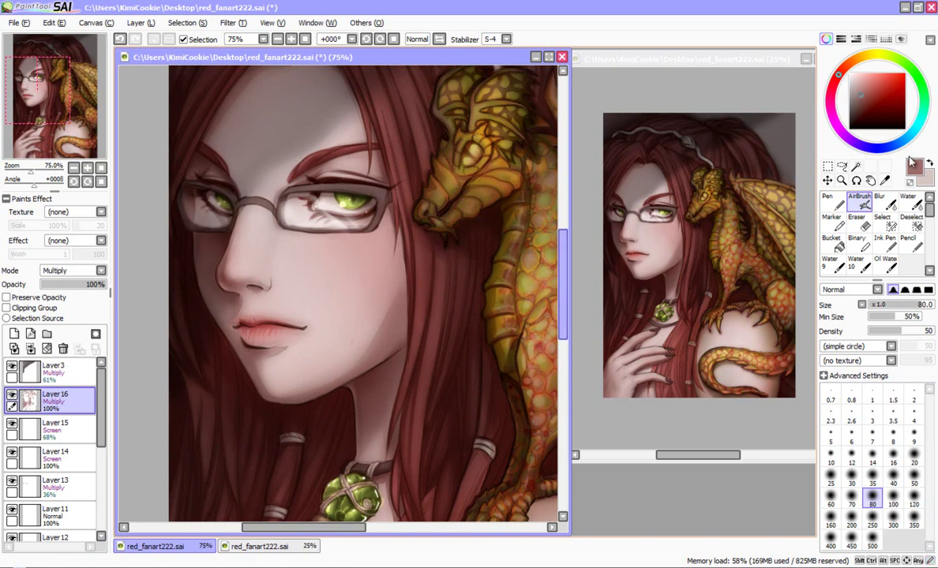
scroll(394, 351, "up", 4)
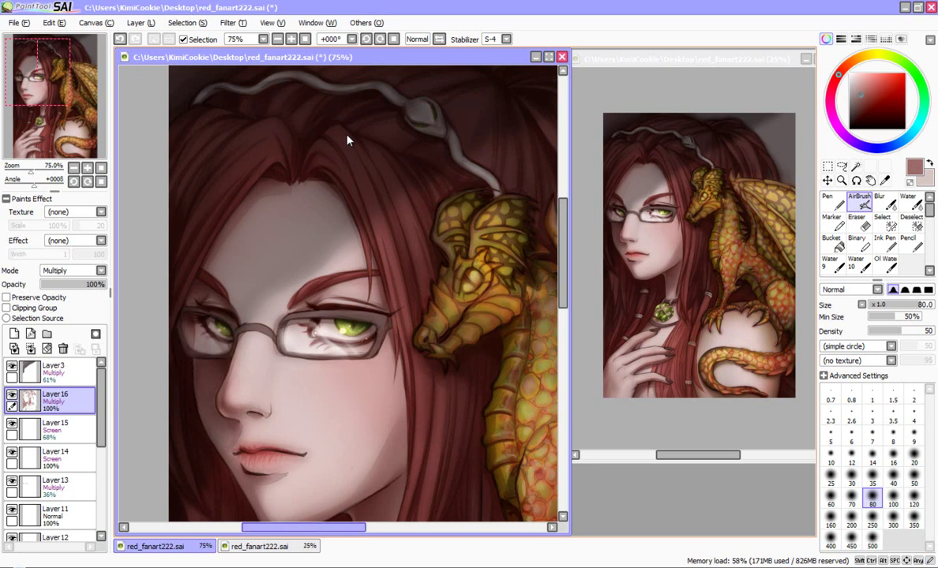
key("ctrl+z")
Step: Paint dark strands through the lock between the pendant and the fingertips with the size 16 Pen, using the Eraser for corrections
left_click_drag(304, 527, 352, 527)
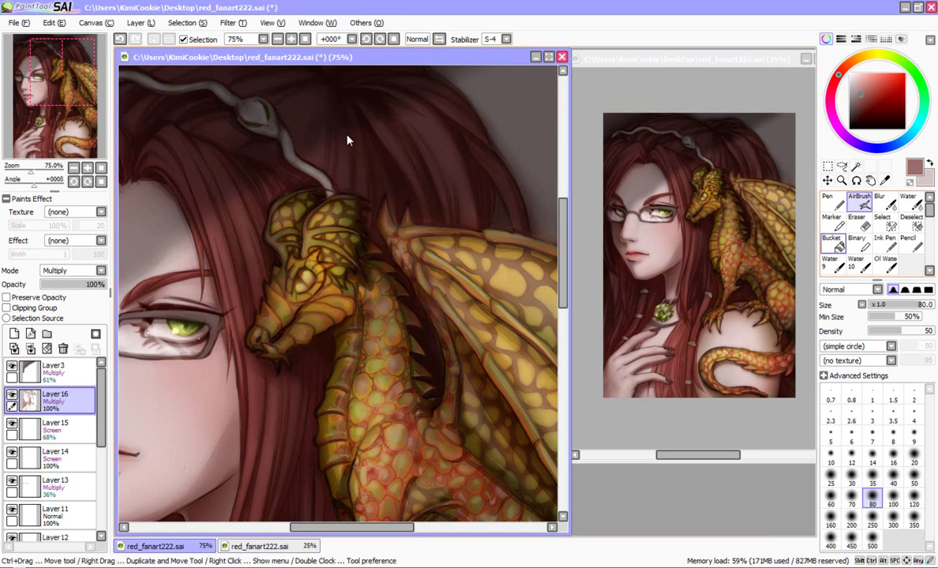
key("n")
scroll(494, 418, "down", 10)
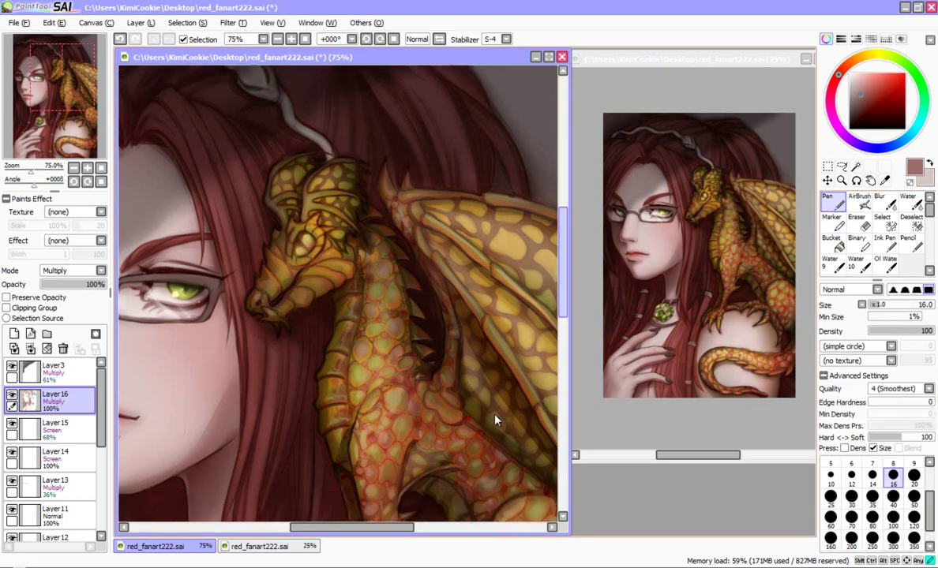
scroll(495, 418, "left", 5)
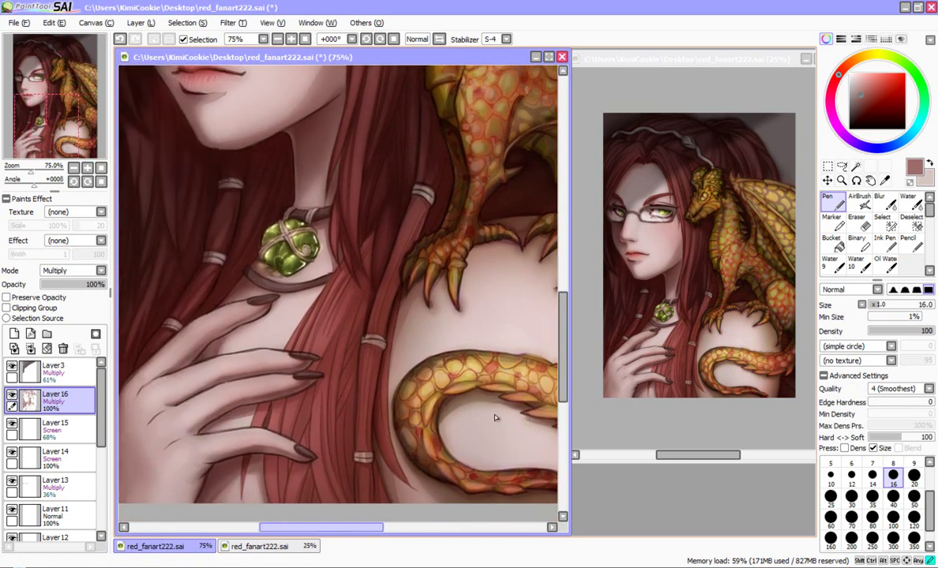
scroll(495, 419, "left", 4)
scroll(495, 419, "down", 2)
scroll(494, 419, "up", 3)
scroll(495, 419, "down", 5)
scroll(495, 418, "up", 1)
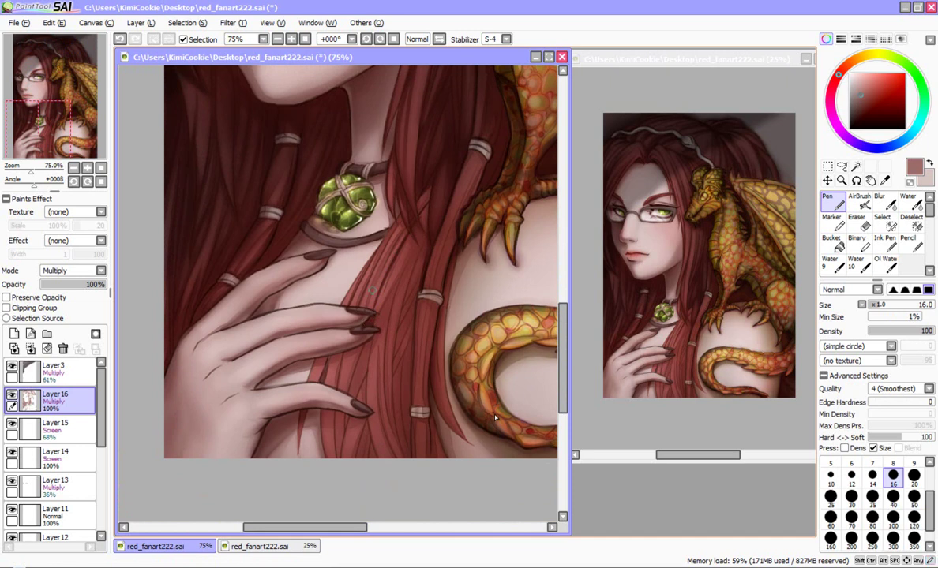
key("e")
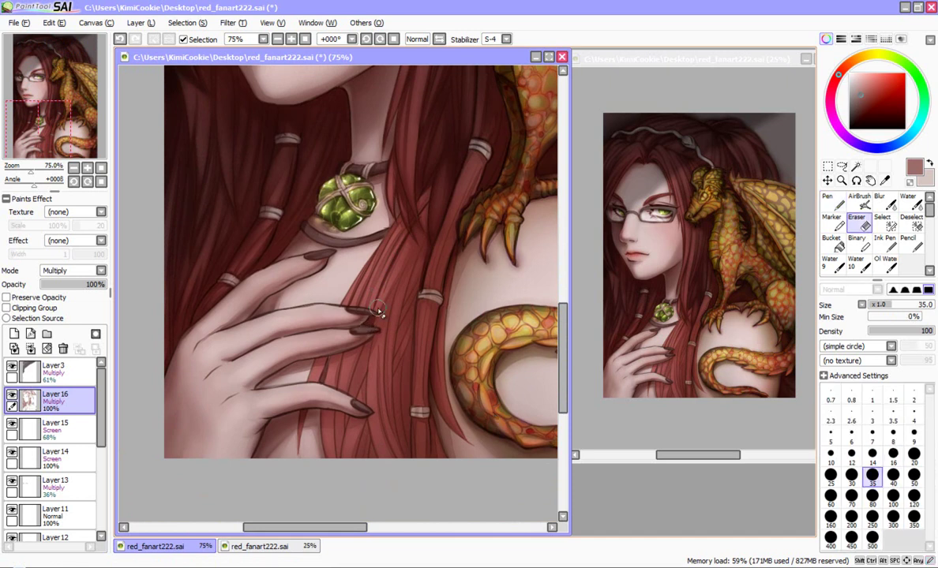
key("n")
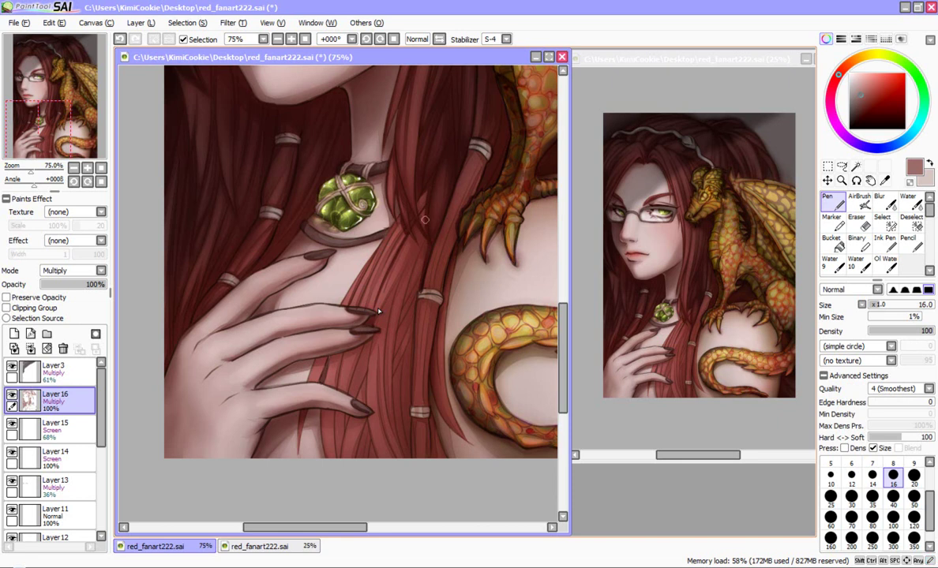
left_click_drag(401, 232, 380, 269)
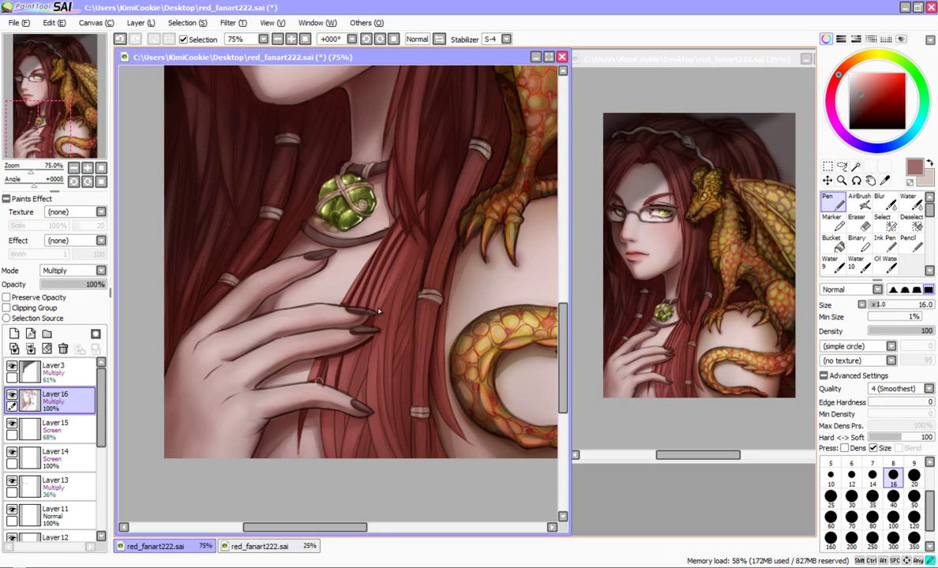
Step: Clean the hair edge between the lower fingers with the Eraser and darken the strands there with the size 16 Pen
key("e")
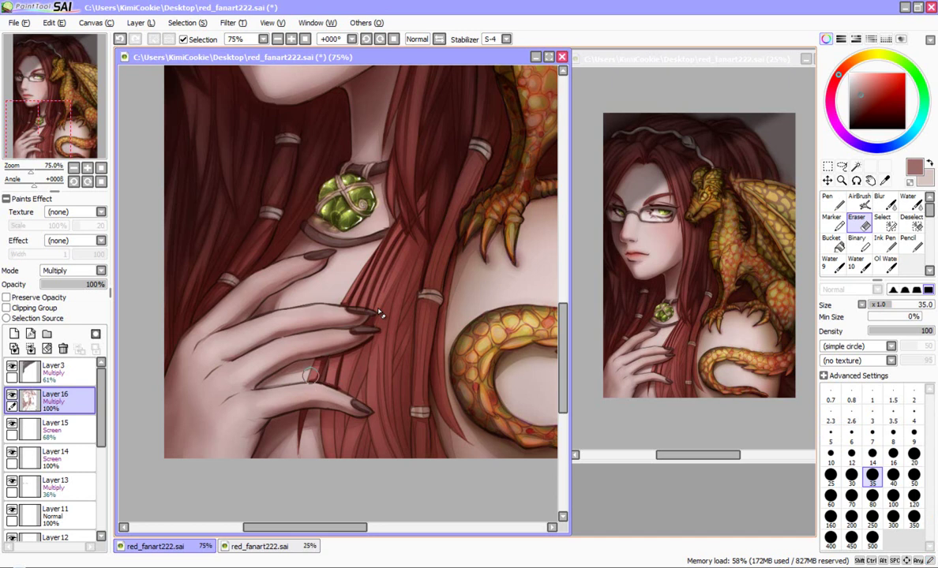
key("n")
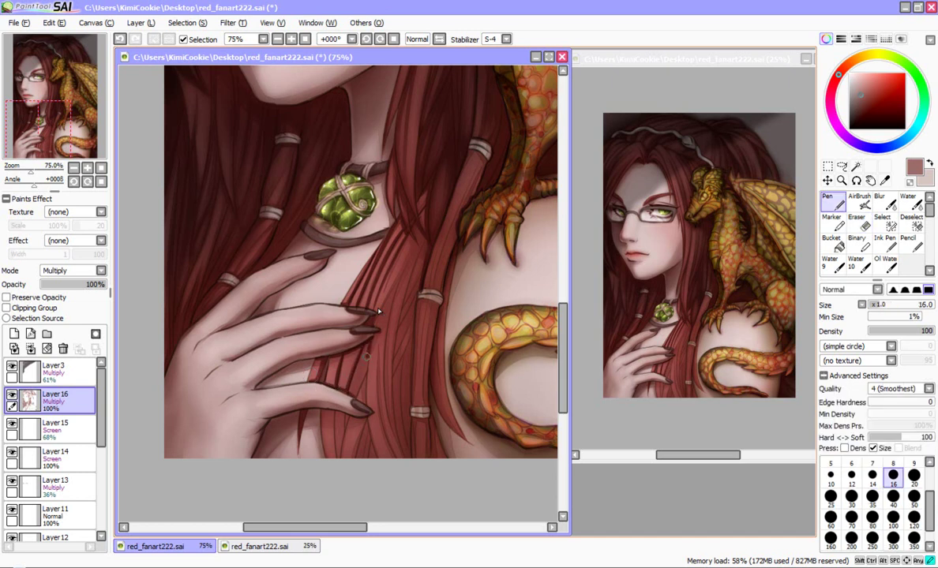
left_click_drag(354, 399, 337, 356)
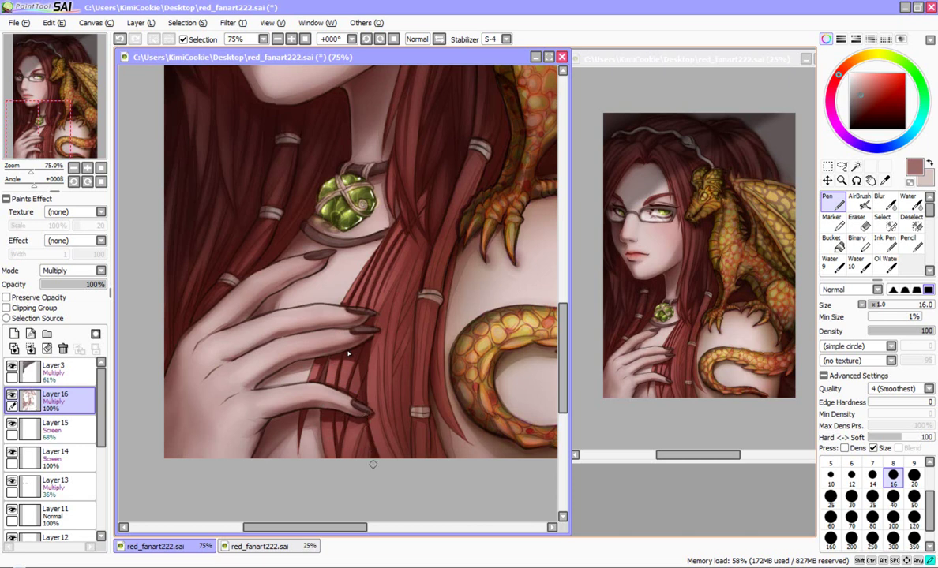
Step: Paint long dark strands from beside the green pendant down past the fingertips with the size 16 Pen
left_click_drag(364, 420, 367, 458)
left_click_drag(360, 419, 353, 471)
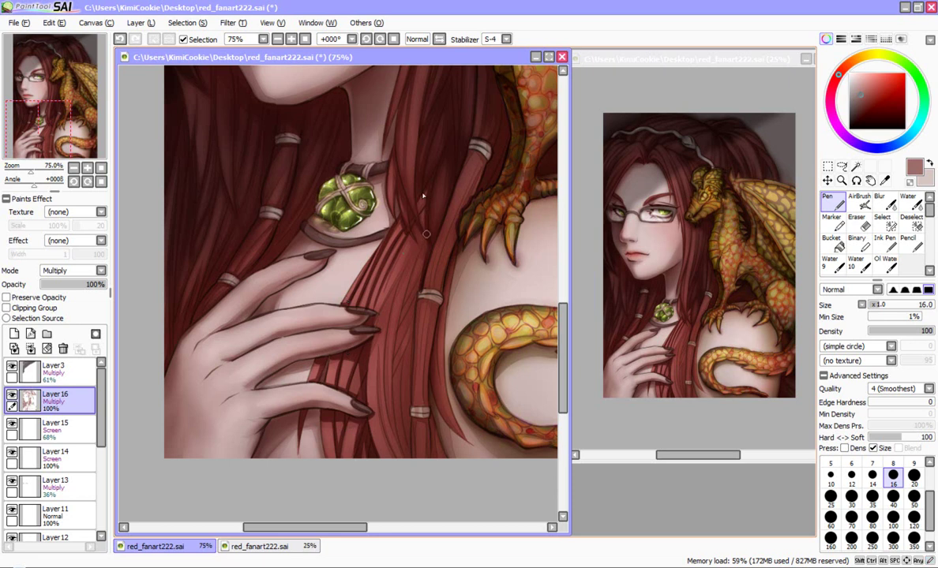
mouse_move(381, 247)
left_mouse_down()
mouse_move(364, 386)
mouse_move(371, 420)
left_mouse_up()
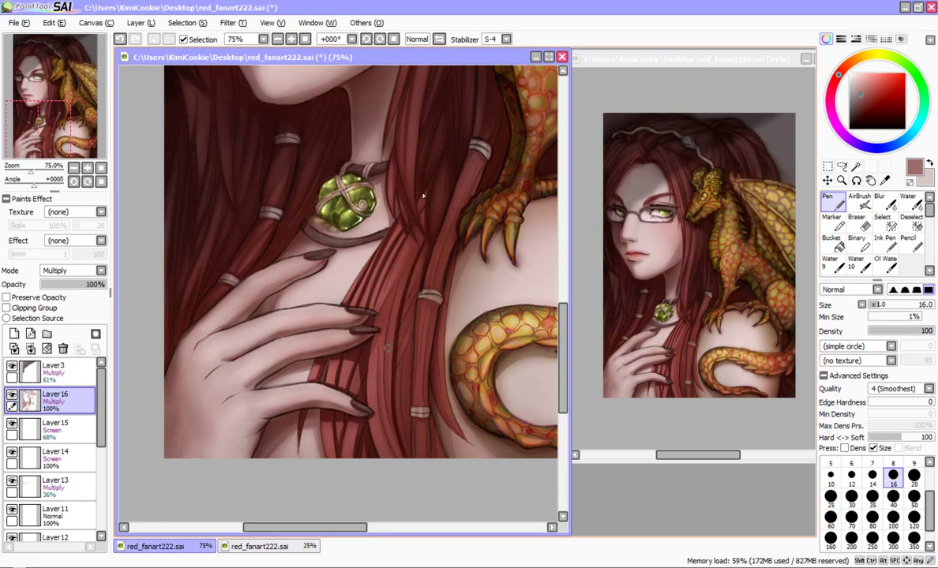
mouse_move(386, 222)
left_mouse_down()
mouse_move(359, 347)
mouse_move(365, 416)
left_mouse_up()
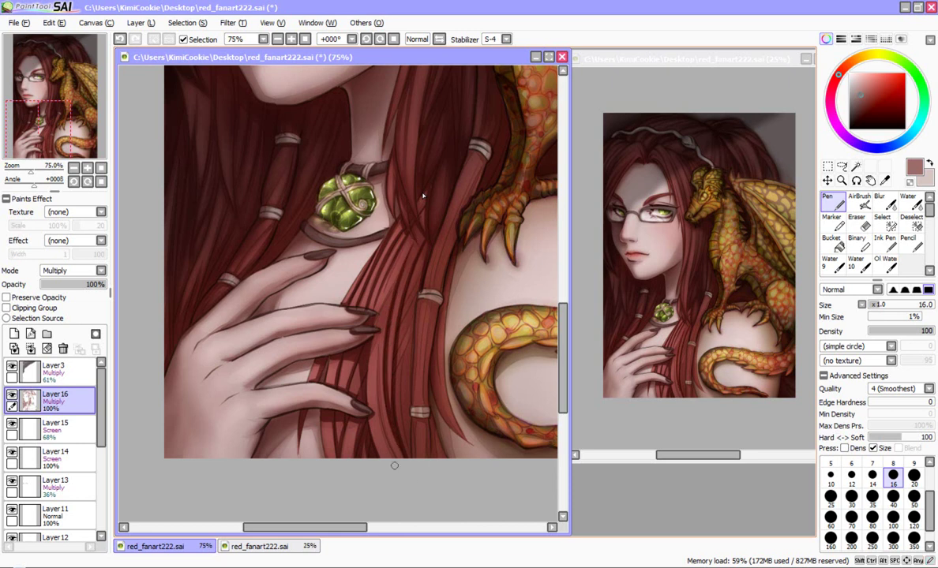
Step: Fill the lock between the fingertips and the hair beads with dark strands down to the canvas edge using the size 16 Pen
left_click_drag(396, 275, 375, 320)
left_click_drag(402, 263, 377, 314)
mouse_move(384, 277)
left_mouse_down()
mouse_move(376, 309)
mouse_move(358, 308)
mouse_move(375, 310)
mouse_move(374, 302)
mouse_move(366, 348)
mouse_move(377, 346)
mouse_move(383, 319)
mouse_move(377, 388)
mouse_move(395, 452)
left_mouse_up()
left_click_drag(425, 257, 401, 328)
left_click_drag(389, 264, 380, 378)
left_click_drag(408, 426, 407, 457)
mouse_move(415, 312)
left_mouse_down()
mouse_move(401, 376)
mouse_move(405, 336)
mouse_move(371, 330)
mouse_move(369, 420)
left_mouse_up()
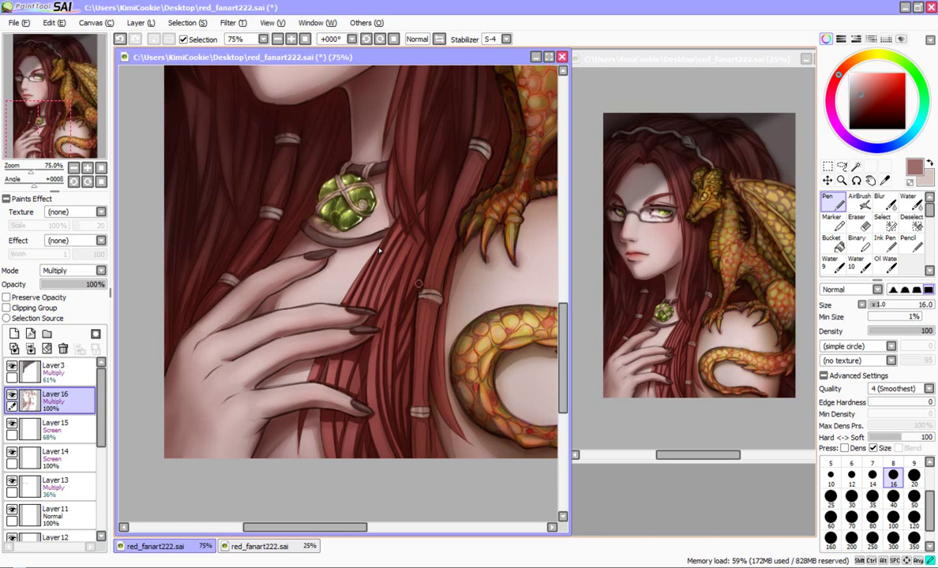
left_click_drag(393, 371, 403, 453)
Step: Enlarge the Pen to size 30 and blend the strands around the fingers and through the lock with the size 35 Water brush
key("bracketright")
key("bracketright")
key("bracketright")
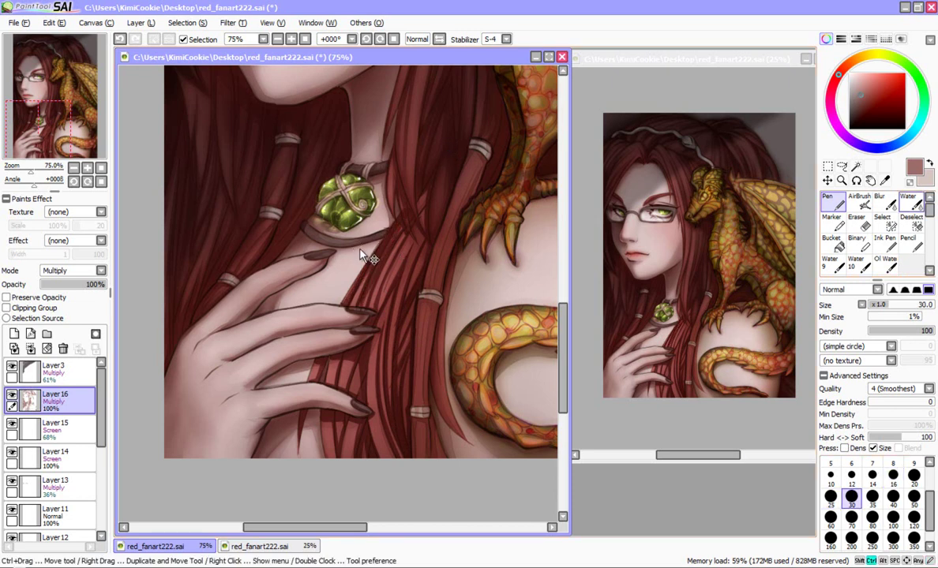
key("b")
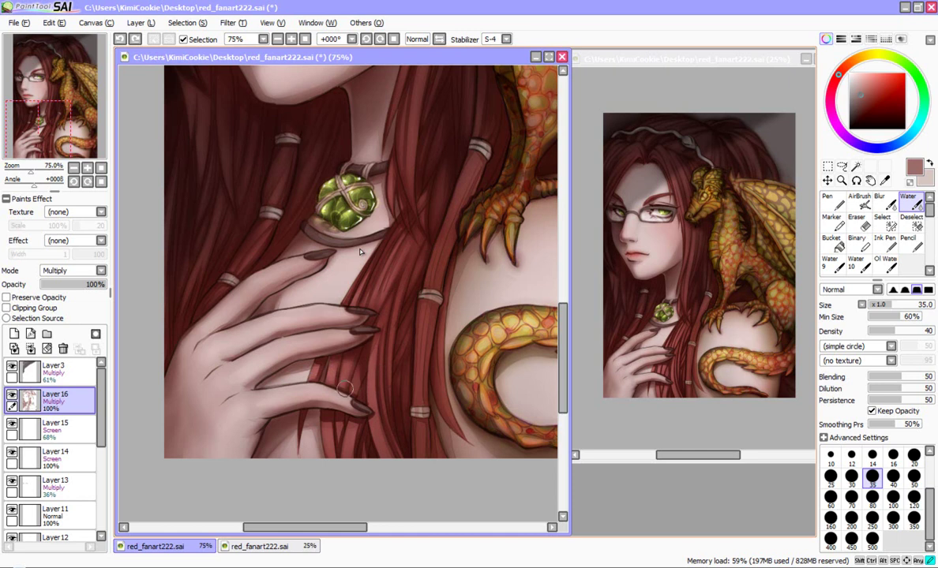
left_click_drag(309, 378, 306, 413)
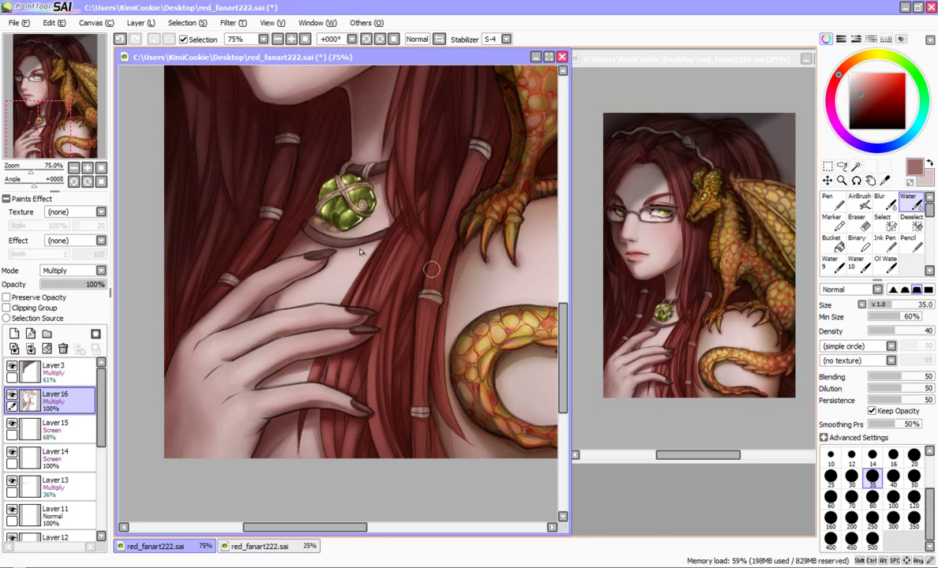
Step: Shade the lower hair ends with the size 80 AirBrush and refine them with the size 30 Pen and Water brush
key("v")
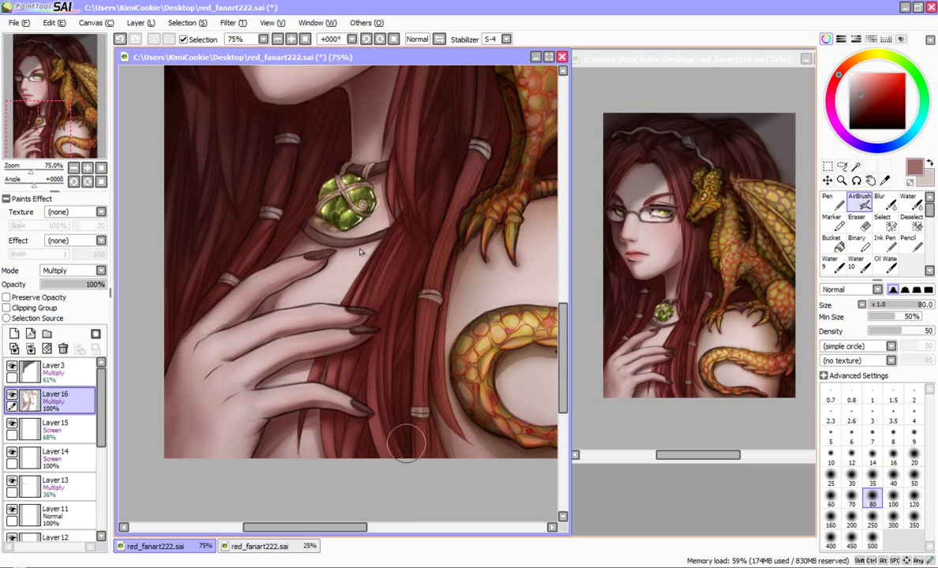
key("n")
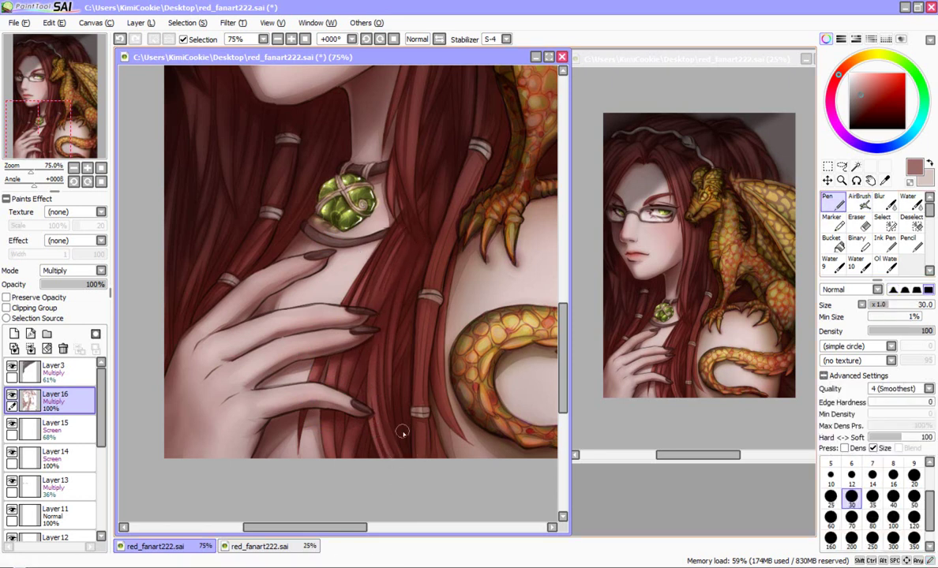
key("c")
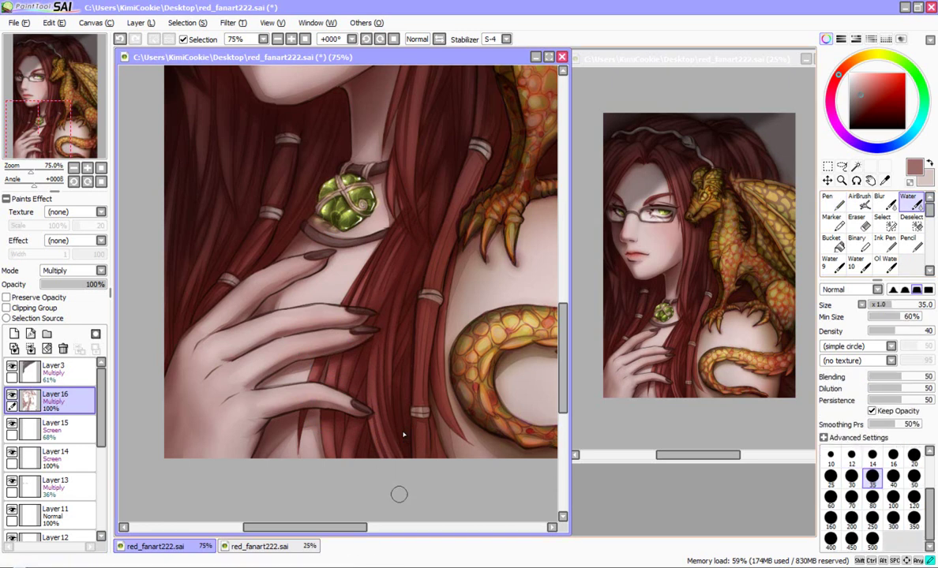
Step: Darken the outer beaded locks beside the dragon's claws and tail with the Pen at sizes 30 and 16
key("n")
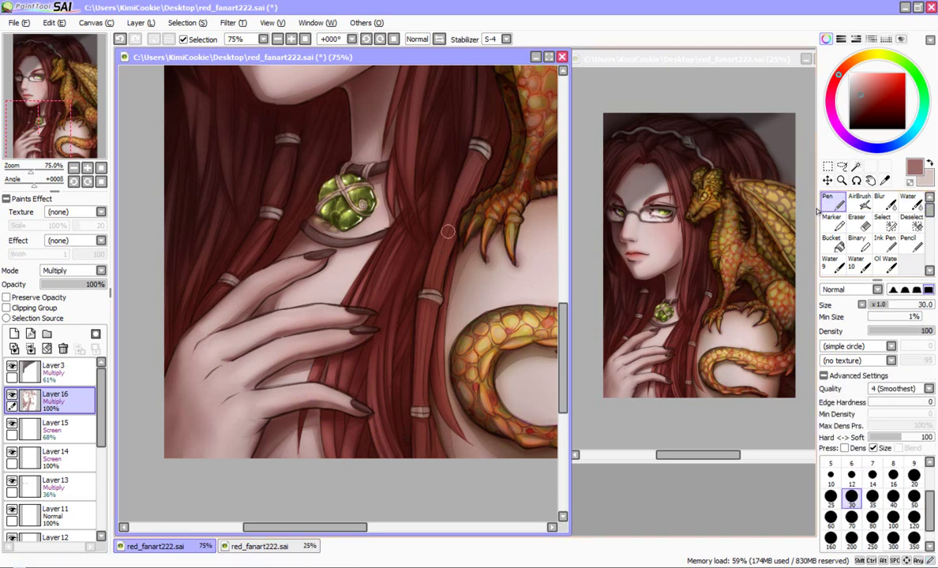
mouse_move(441, 309)
left_mouse_down()
mouse_move(437, 385)
mouse_move(461, 438)
left_mouse_up()
key("bracketleft")
key("bracketleft")
key("bracketleft")
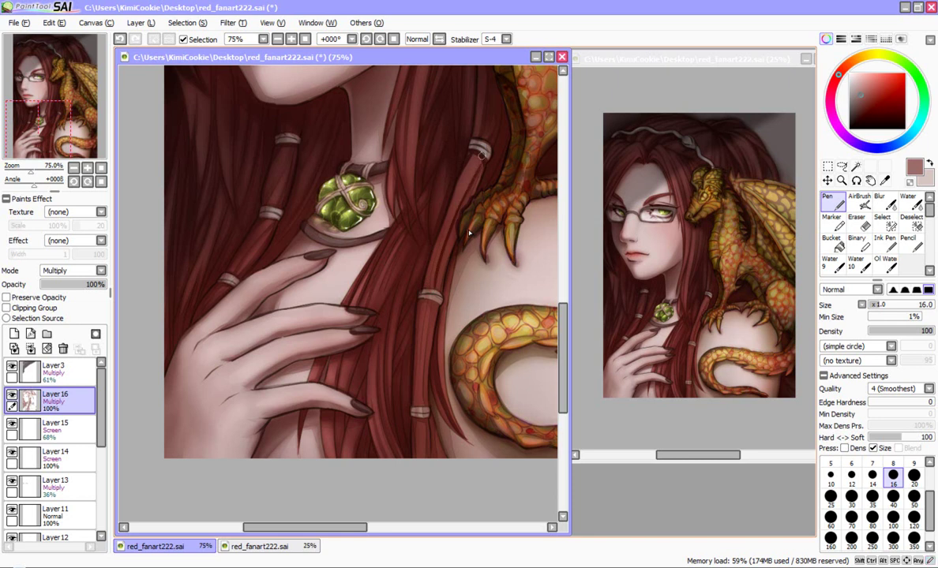
left_click_drag(458, 196, 427, 286)
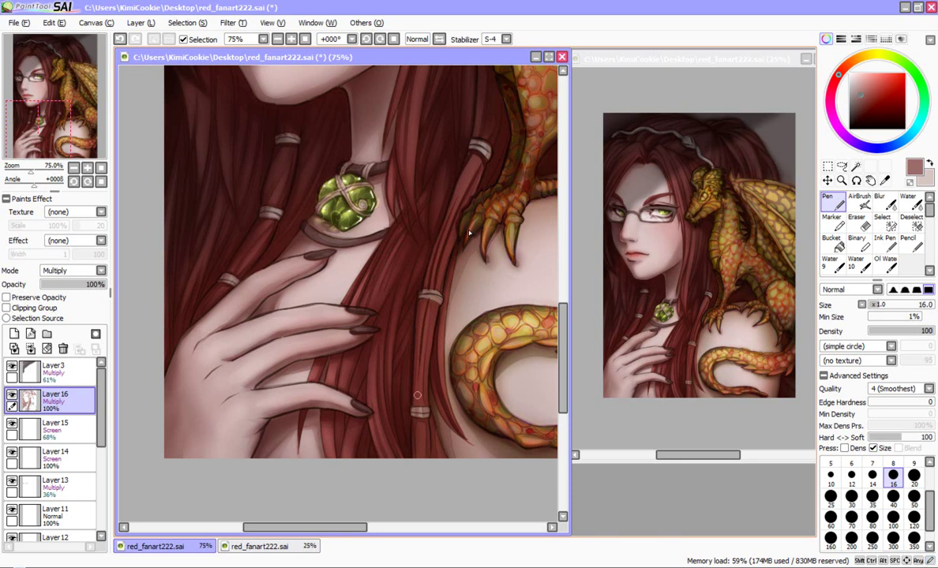
left_click_drag(431, 314, 423, 458)
left_click_drag(387, 383, 385, 422)
Step: Soften the strands around the lower hair beads with the size 35 Water brush and touch them up with the size 16 Pen
key("c")
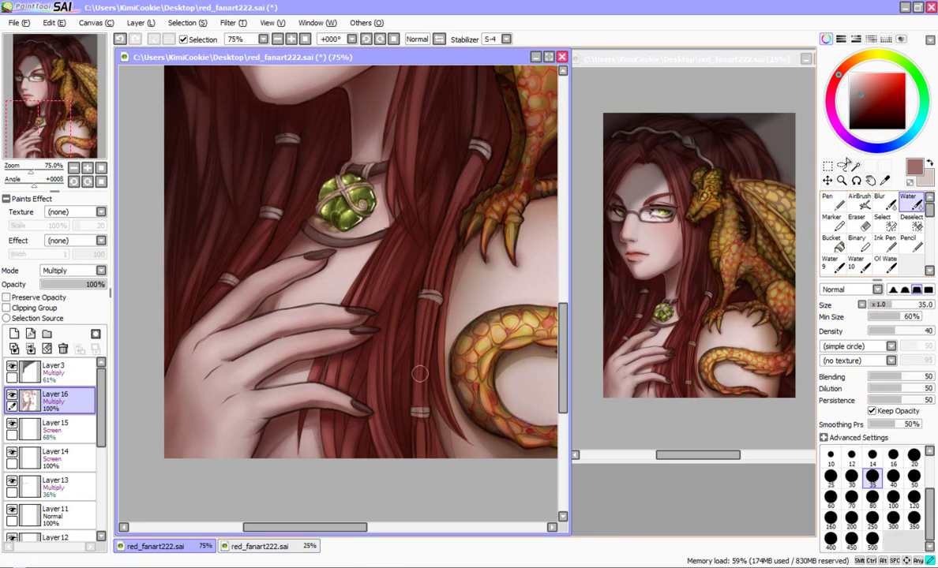
left_click_drag(419, 415, 433, 424)
key("n")
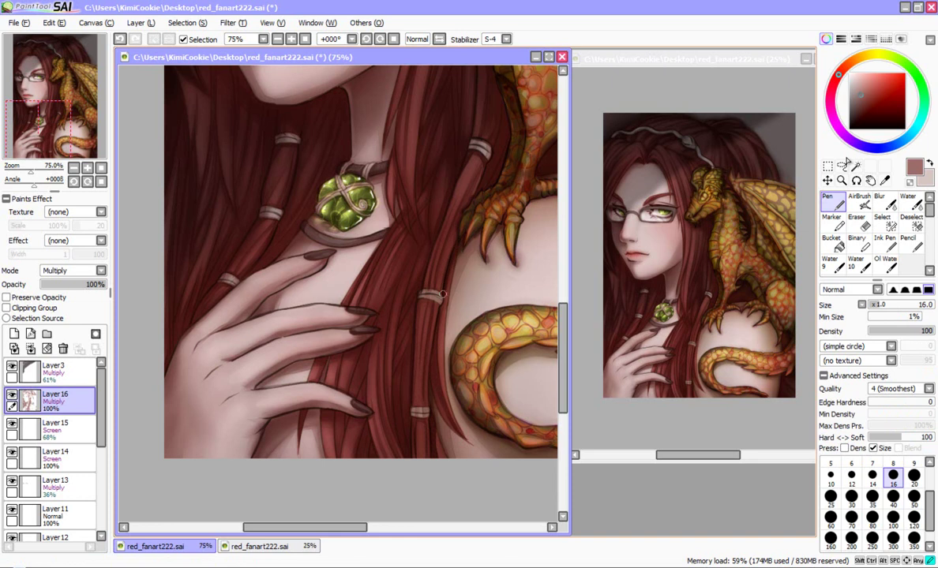
key("c")
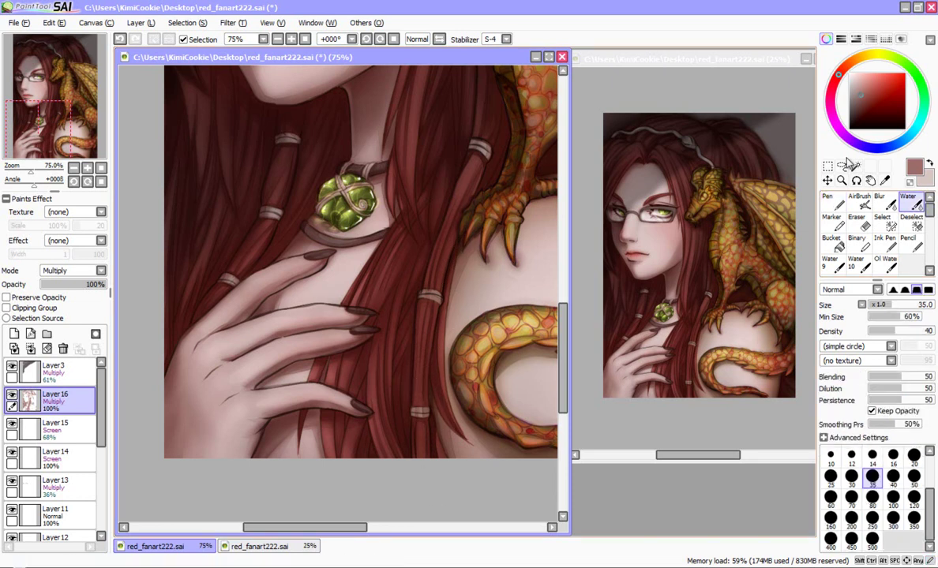
key("n")
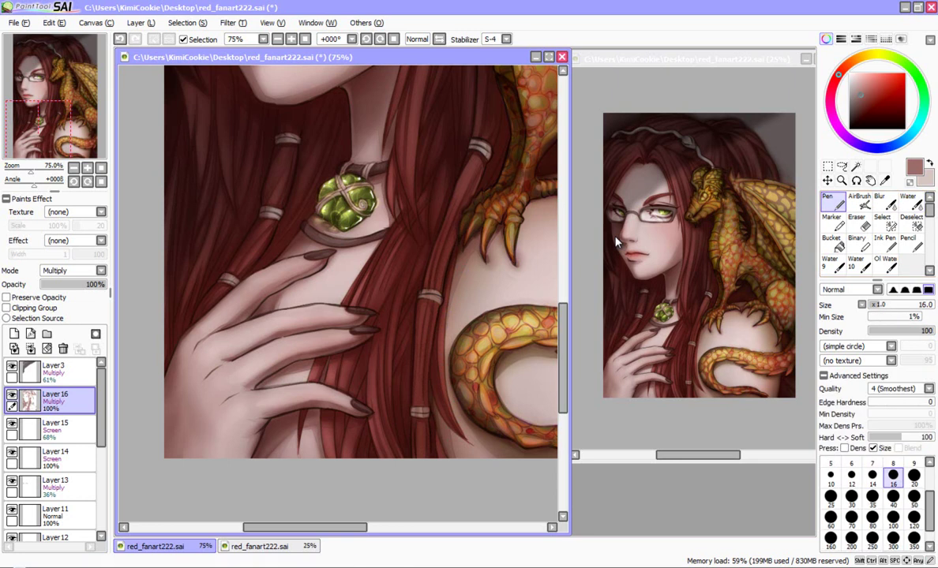
Step: Add a new layer above the hair shading, set it to Multiply, and sample the dark grey of the background
scroll(400, 242, "down", 1)
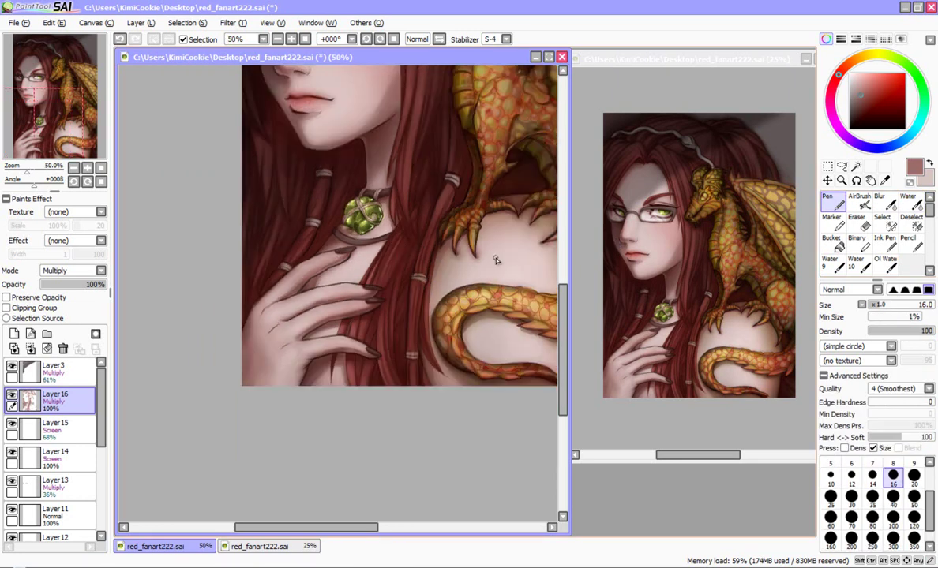
scroll(493, 245, "down", 1)
left_click_drag(564, 314, 576, 276)
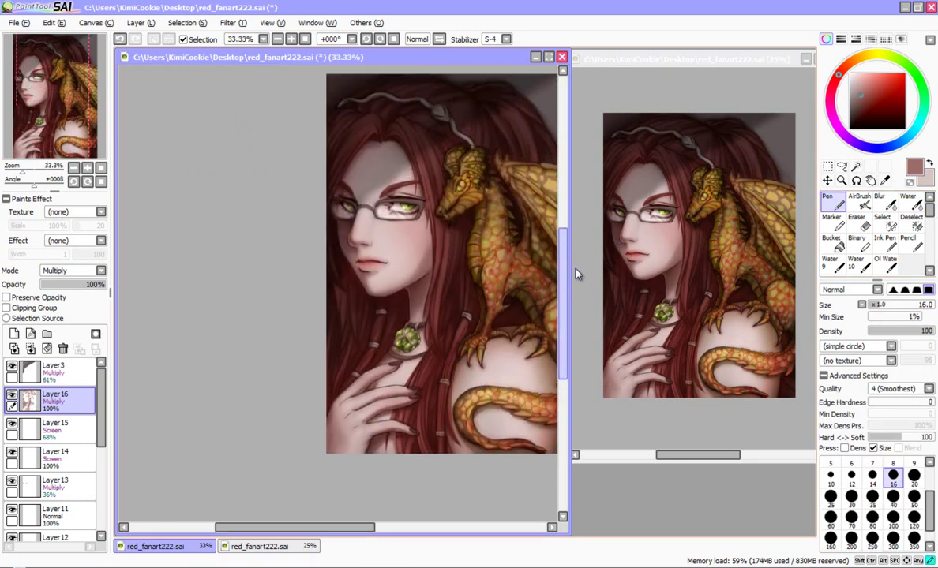
mouse_move(320, 531)
left_mouse_down()
mouse_move(375, 540)
mouse_move(406, 531)
mouse_move(387, 537)
left_mouse_up()
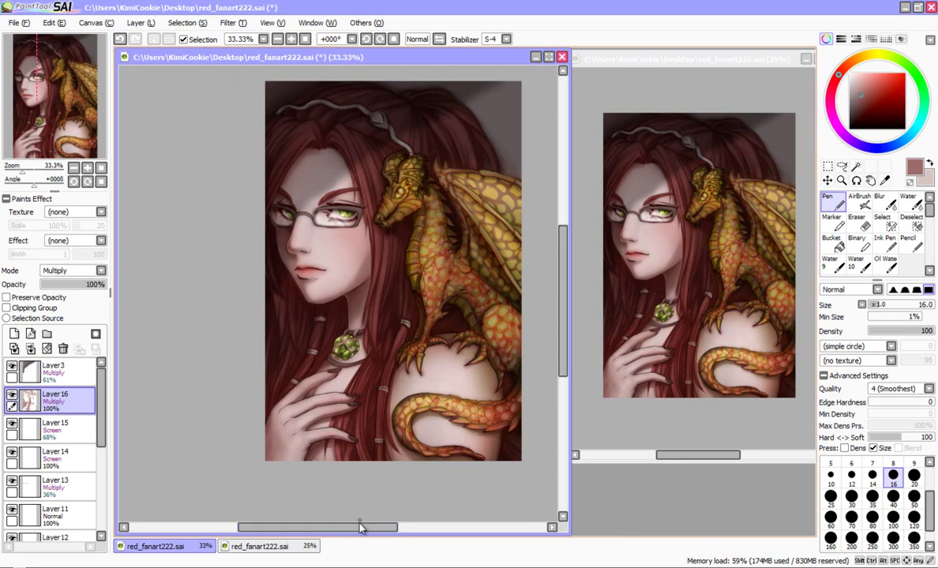
left_click(14, 333)
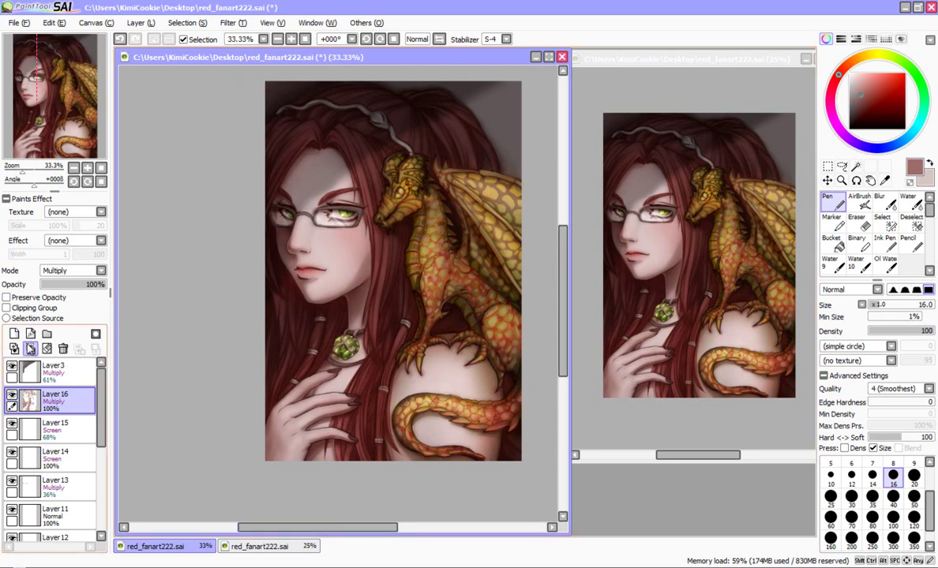
left_click(104, 271)
left_click(54, 283)
left_click(513, 127, "alt")
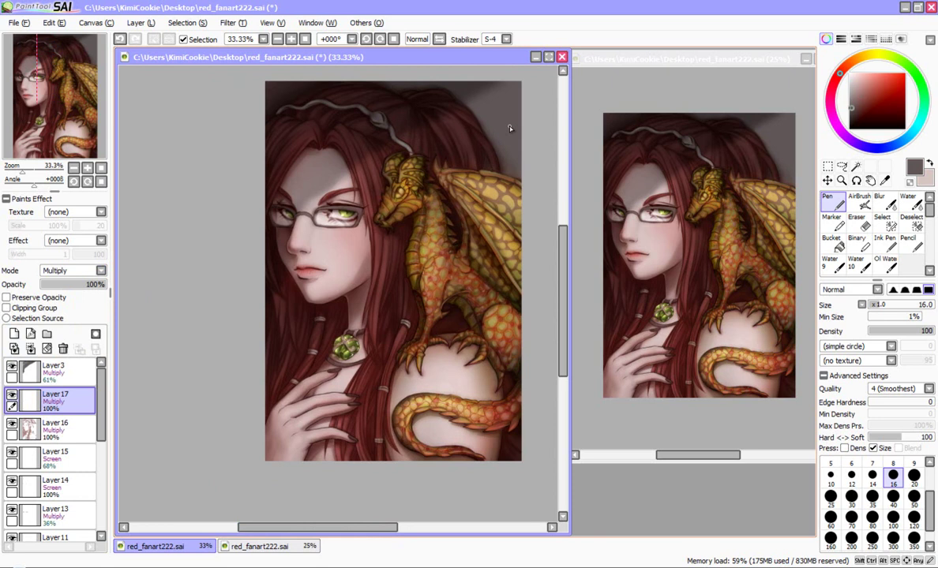